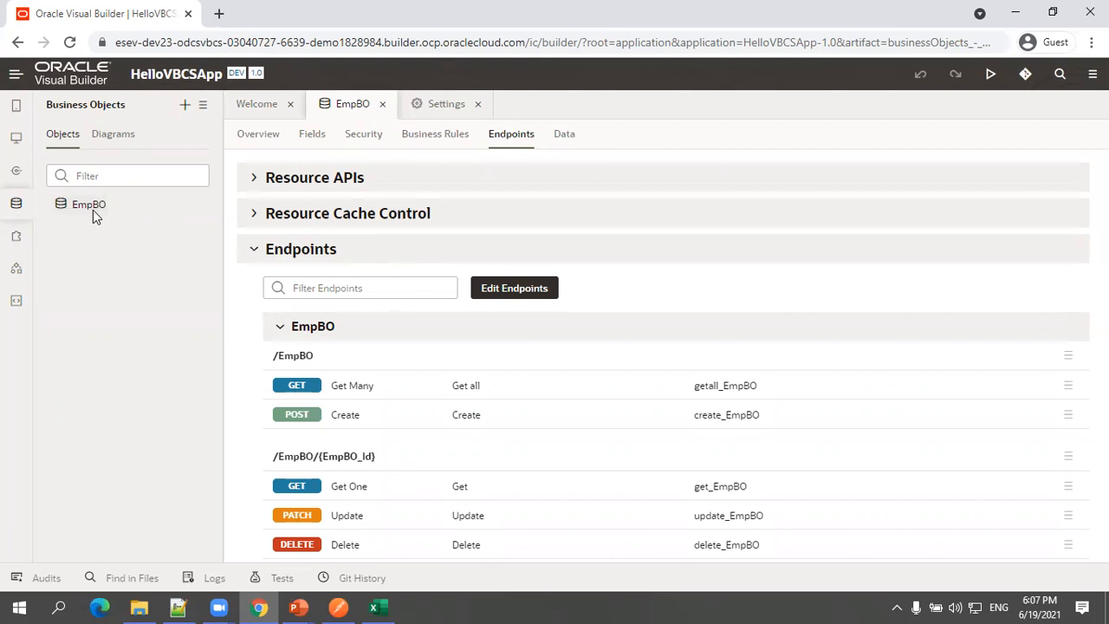
Review the EmpBO business object's field definitions, including createdBy and id, and its general overview properties.
{"action": "left_click", "coordinate": [313, 135]}
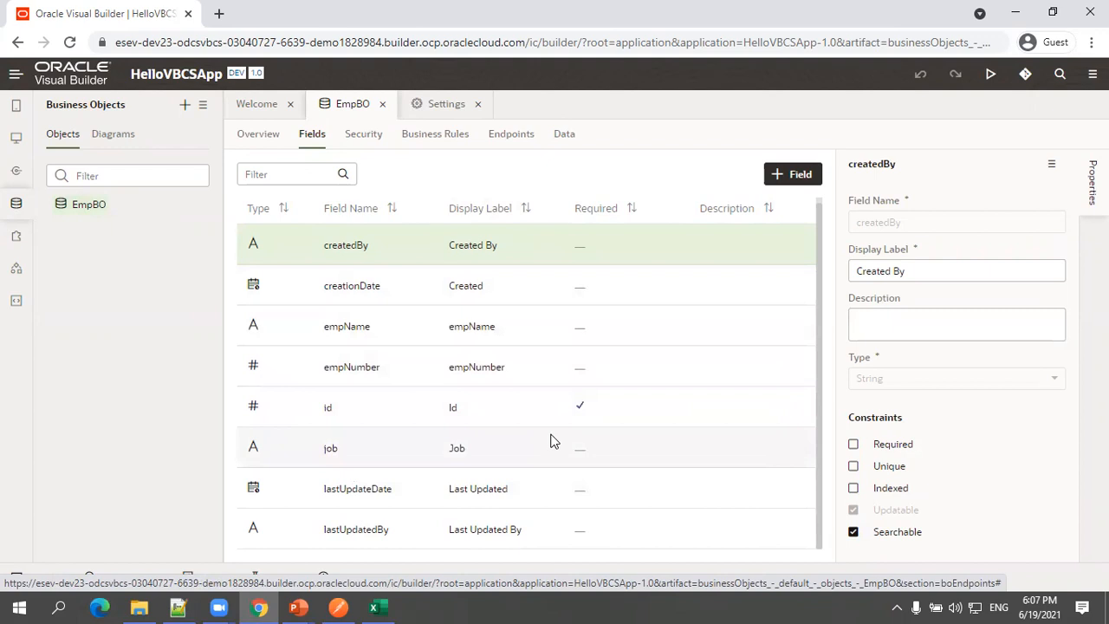
{"action": "left_click", "coordinate": [394, 412]}
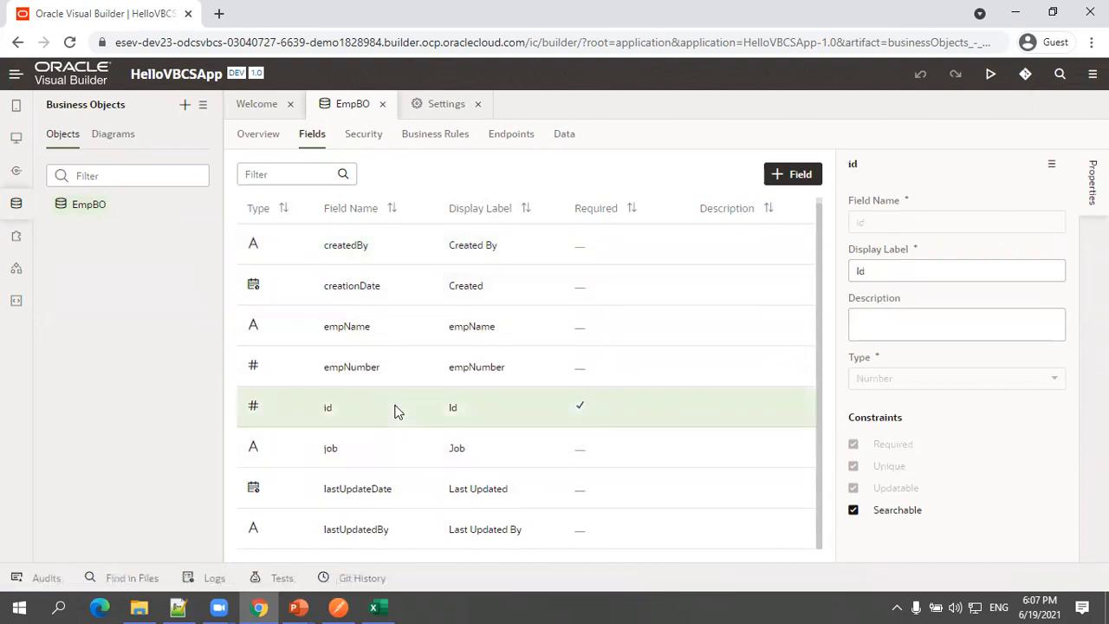
{"action": "left_click", "coordinate": [261, 245]}
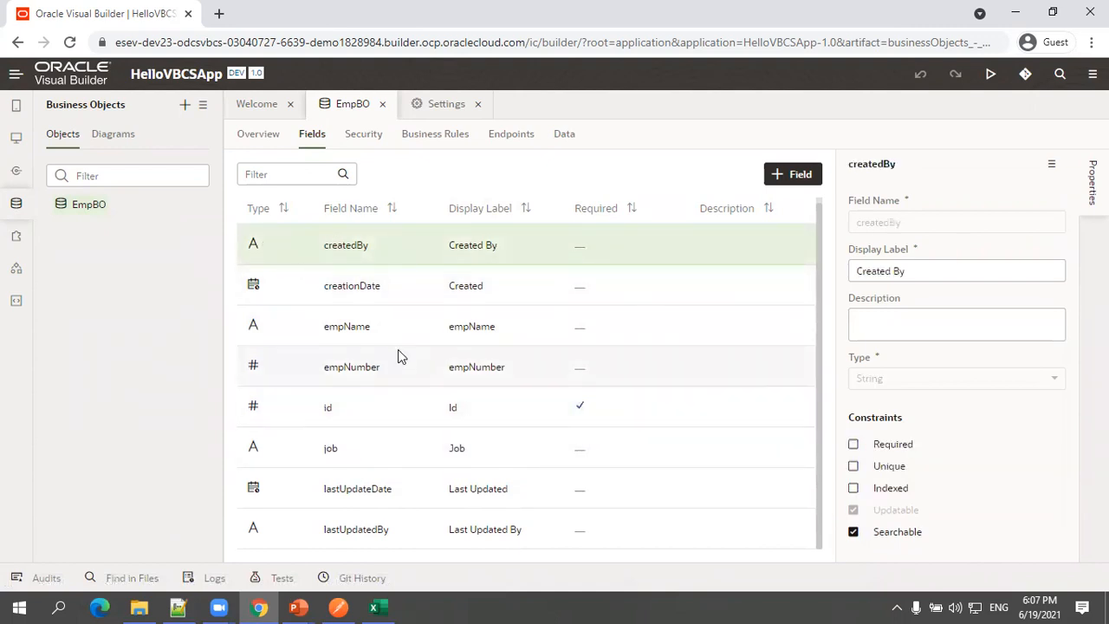
{"action": "left_click", "coordinate": [270, 141]}
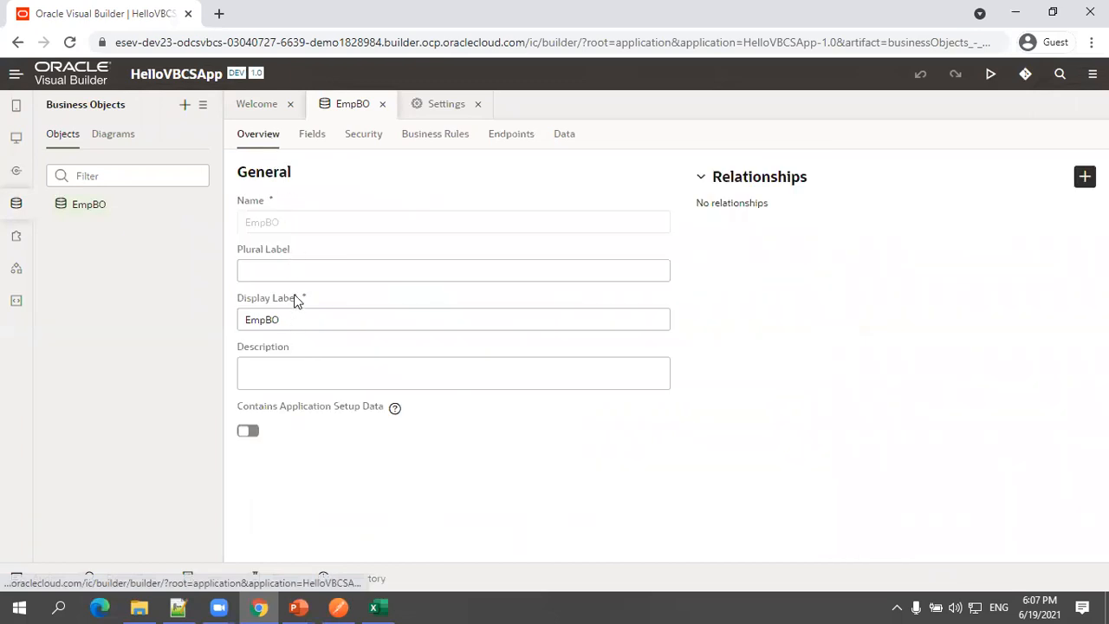
{"action": "left_click", "coordinate": [305, 376]}
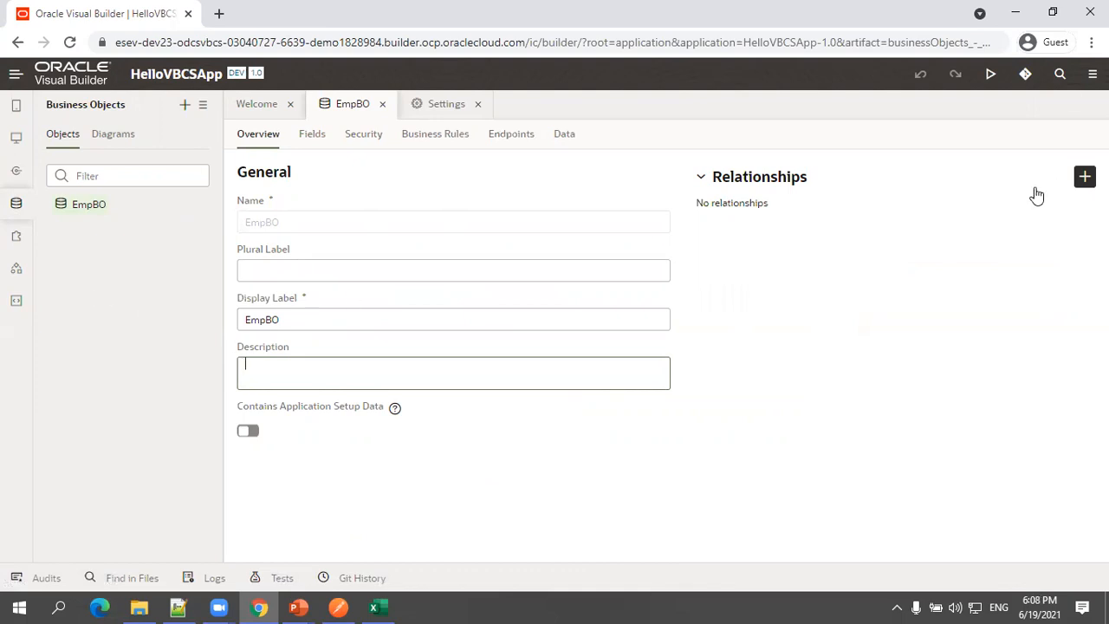
{"action": "left_click", "coordinate": [307, 137]}
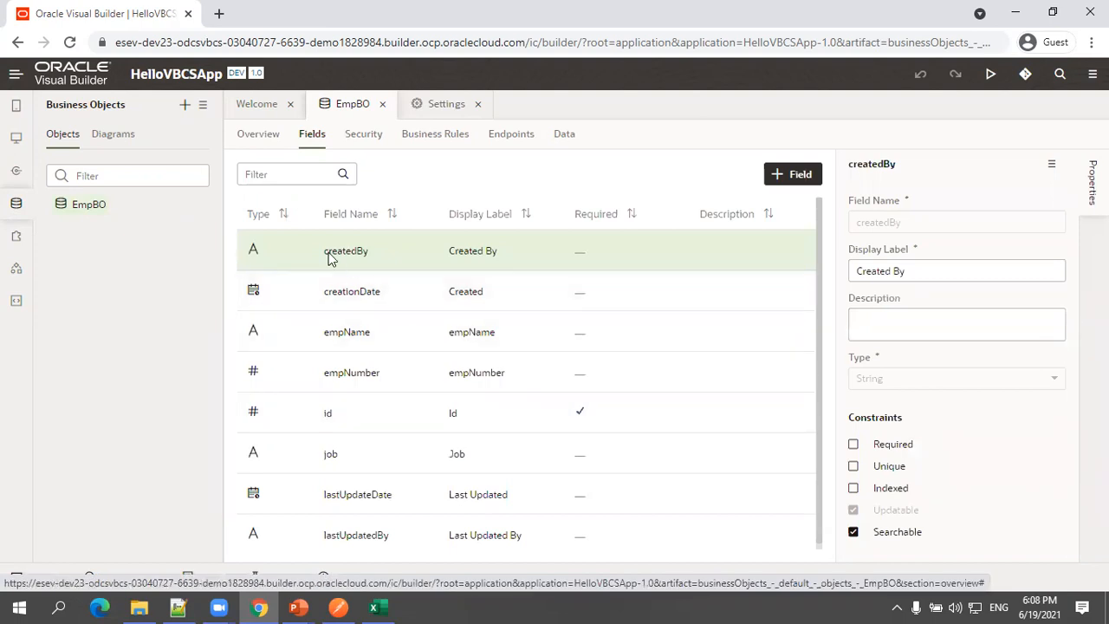
Review EmpBO's role-based security and business rules, including the options for creating an object trigger.
{"action": "left_click", "coordinate": [364, 138]}
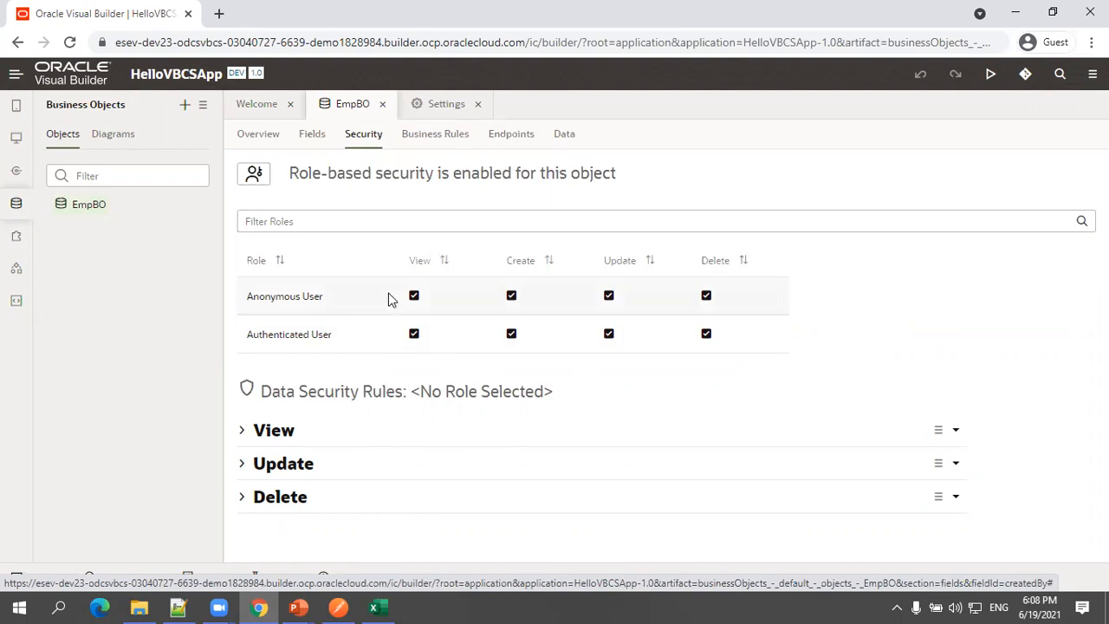
{"action": "left_click", "coordinate": [434, 145]}
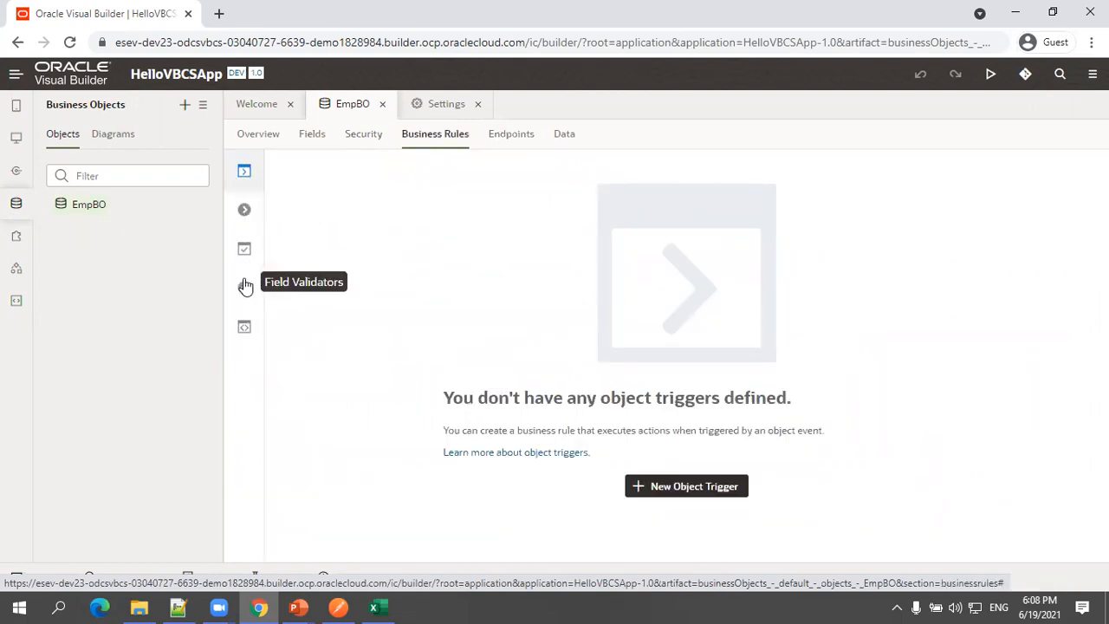
{"action": "left_click", "coordinate": [664, 487]}
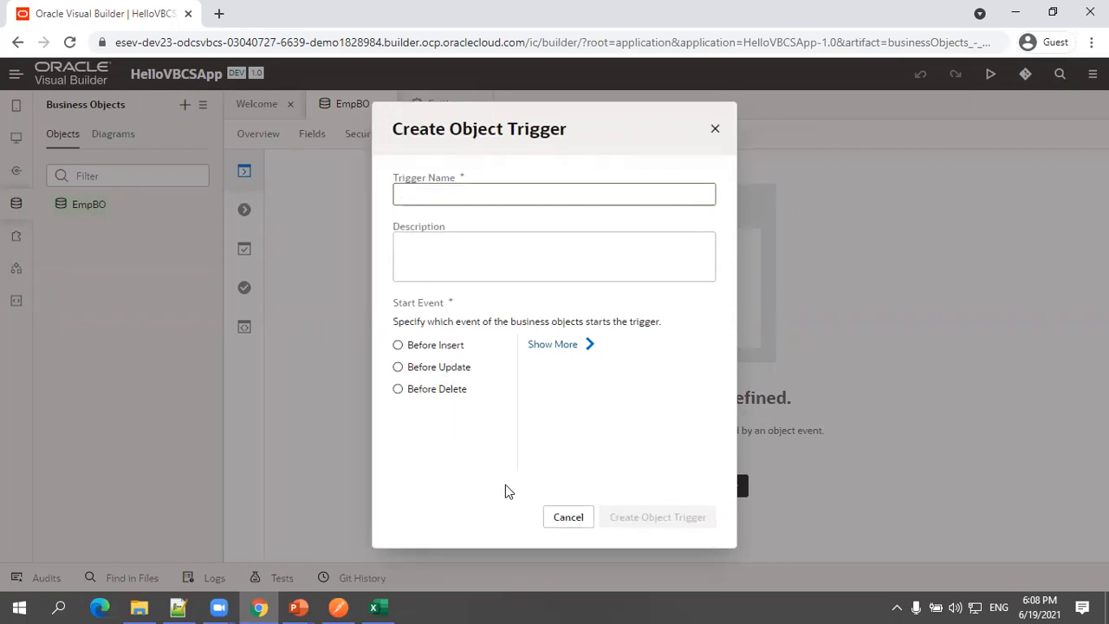
{"action": "left_click", "coordinate": [568, 518]}
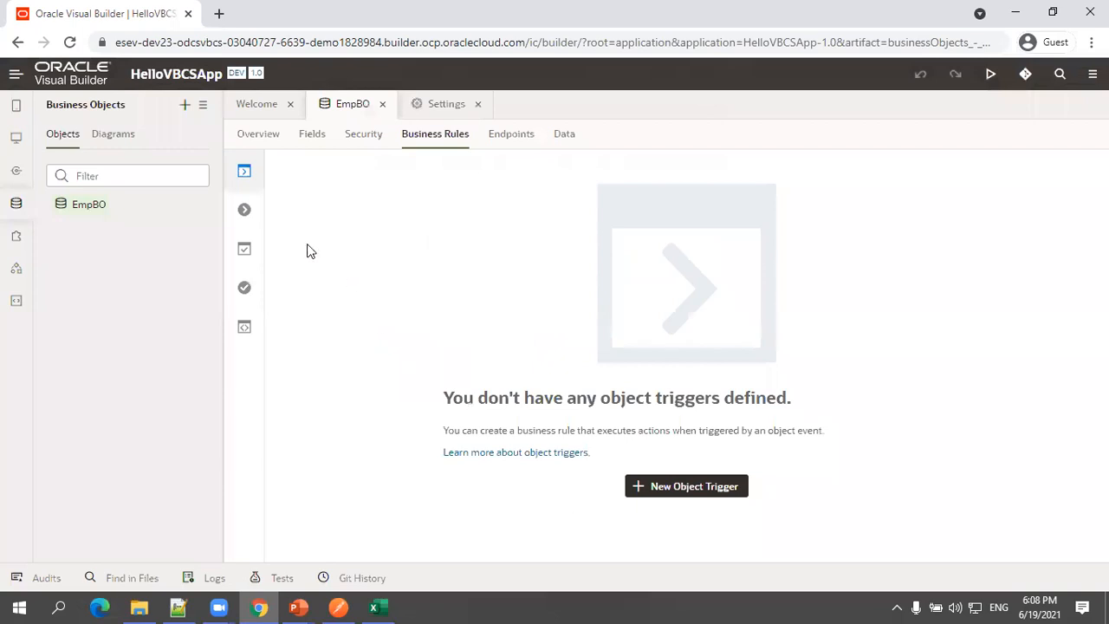
Create a field trigger named test on the empName field of EmpBO.
{"action": "left_click", "coordinate": [244, 214]}
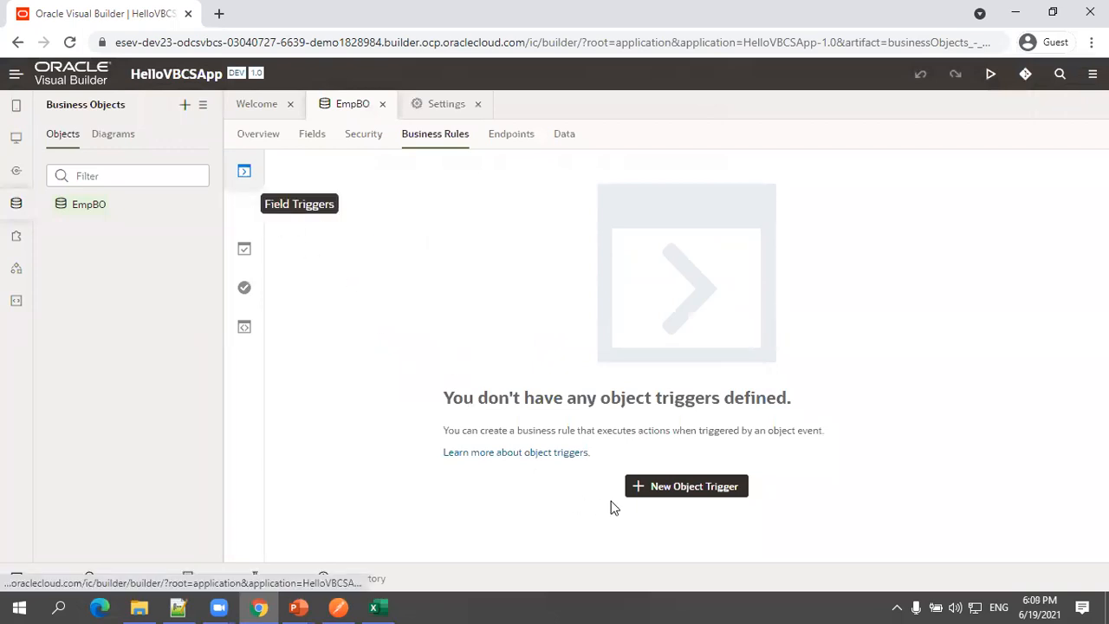
{"action": "left_click", "coordinate": [658, 487]}
{"action": "left_click", "coordinate": [494, 266]}
{"action": "type", "text": "test"}
{"action": "key", "text": "Tab"}
{"action": "type", "text": "emp"}
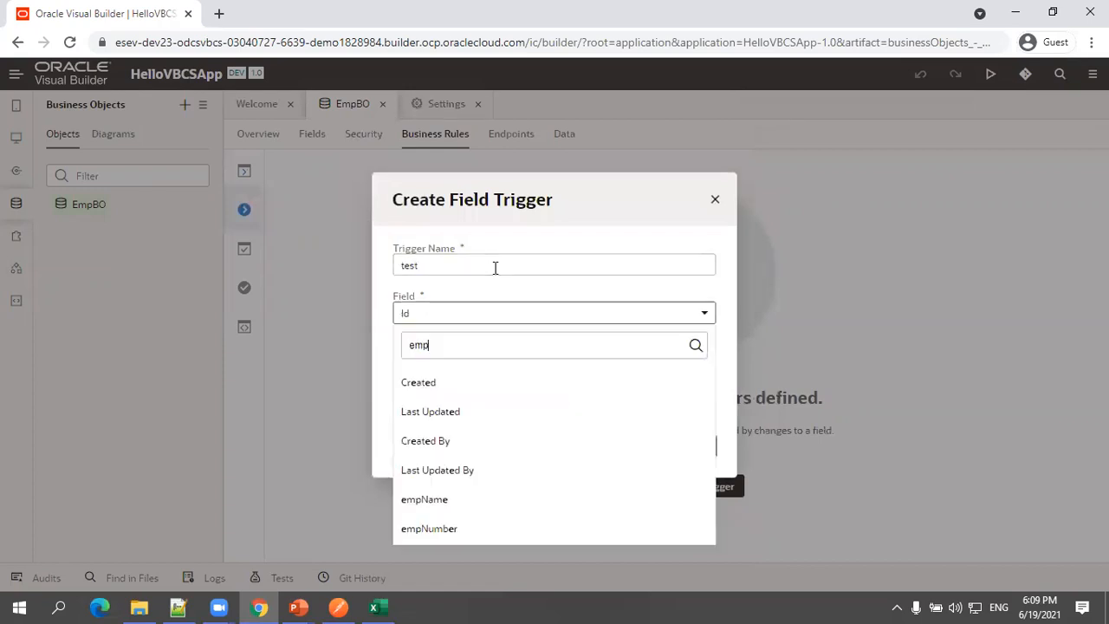
{"action": "left_click", "coordinate": [475, 311]}
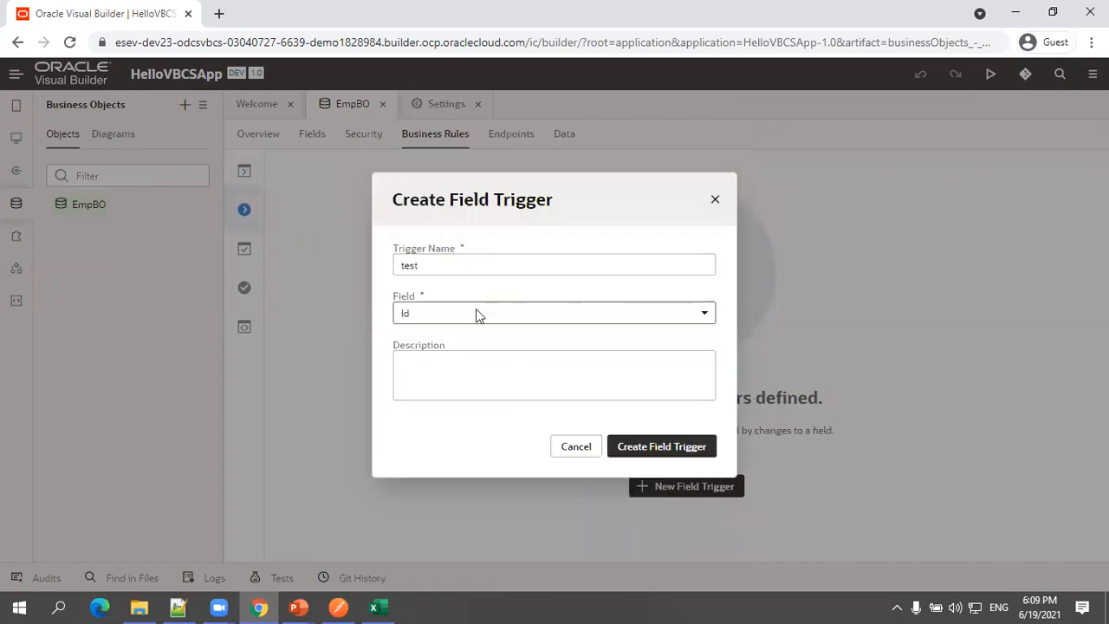
{"action": "left_click", "coordinate": [475, 311]}
{"action": "type", "text": "empn"}
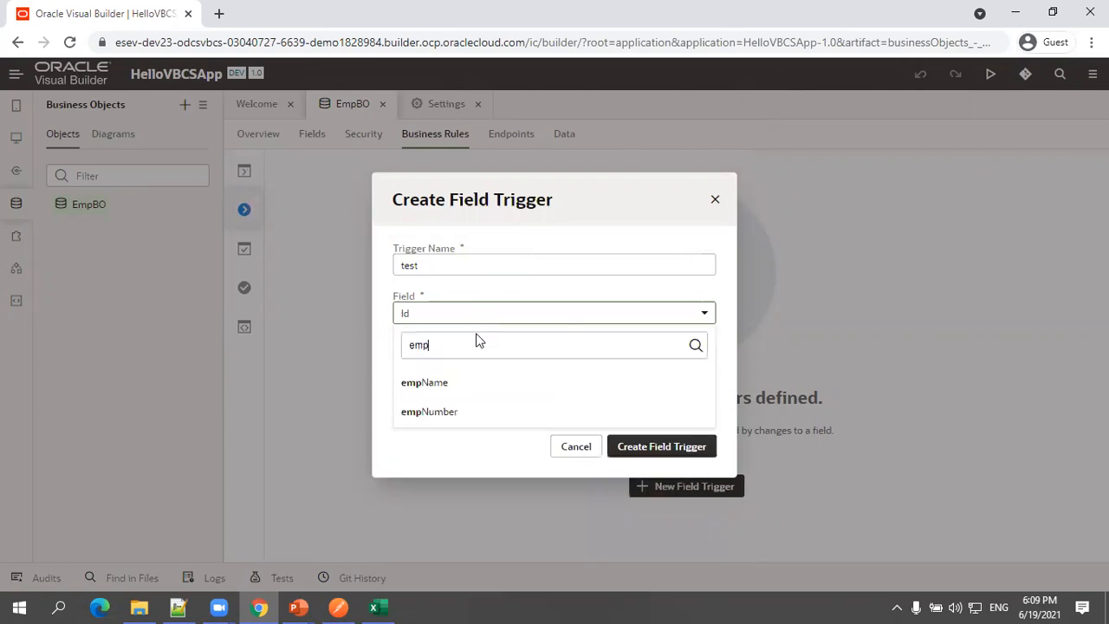
{"action": "key", "text": "Return"}
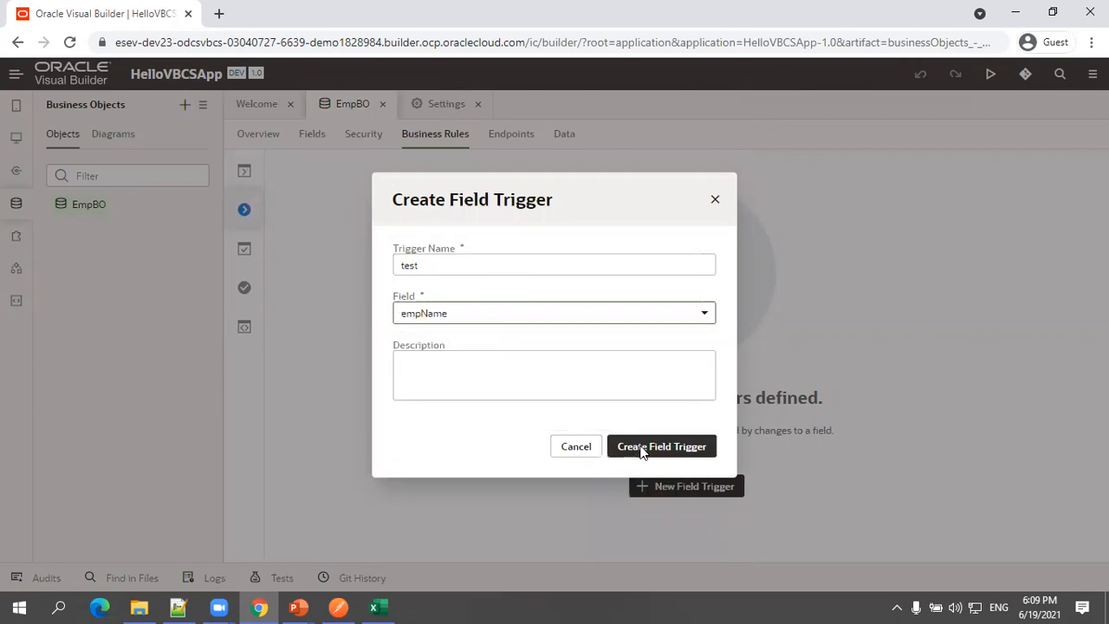
{"action": "left_click", "coordinate": [641, 448]}
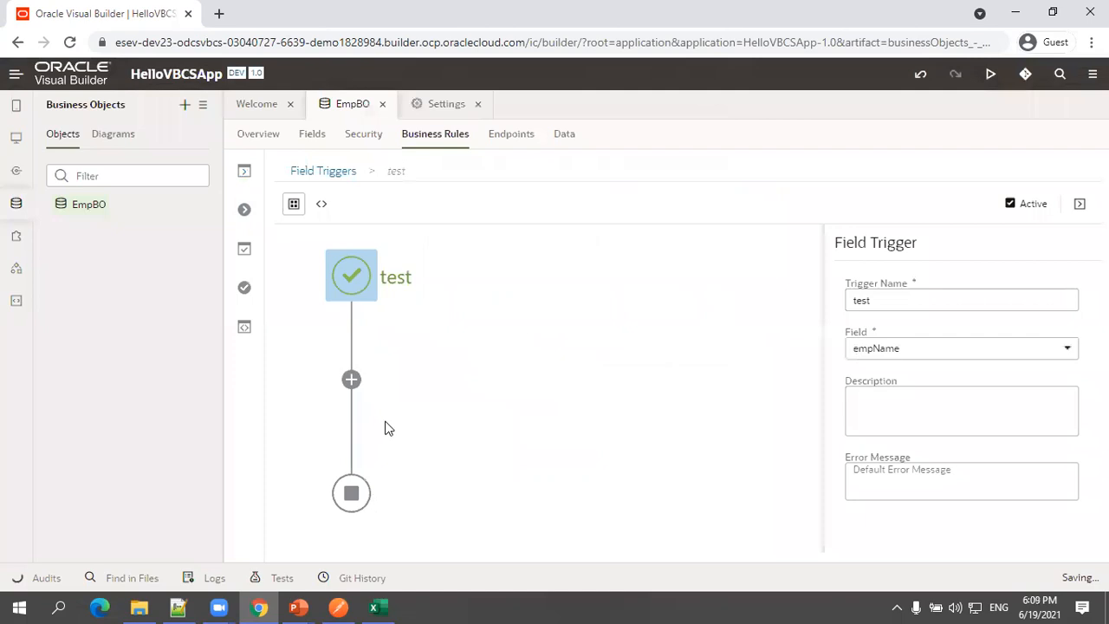
Check which criteria types can be added to the test field trigger, without adding one.
{"action": "left_click", "coordinate": [351, 381]}
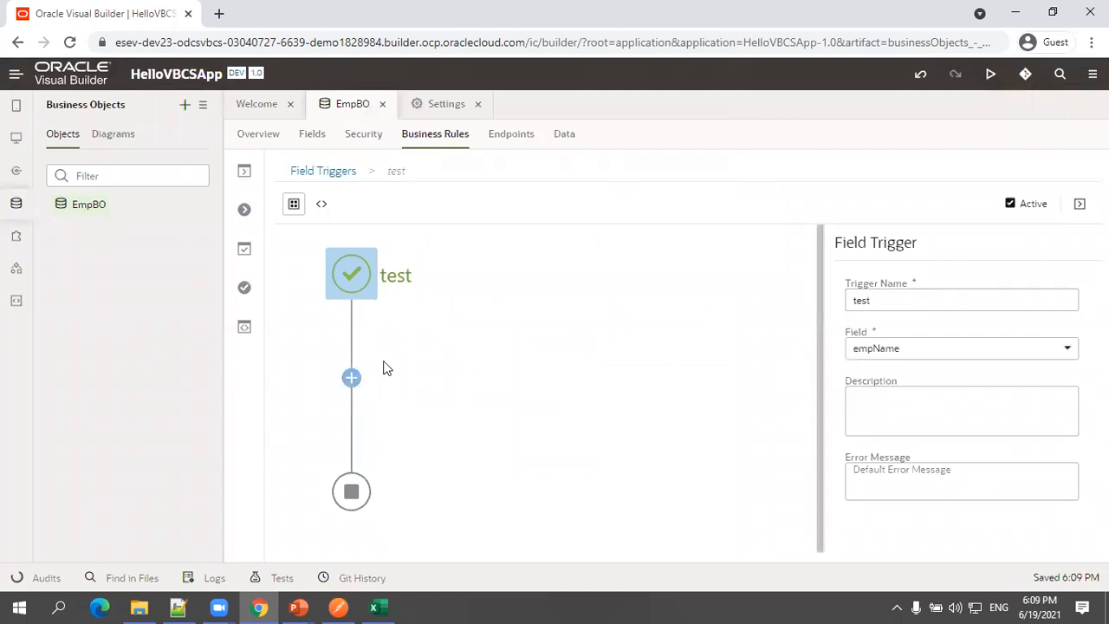
{"action": "scroll", "coordinate": [481, 544], "scroll_direction": "down", "scroll_amount": 1}
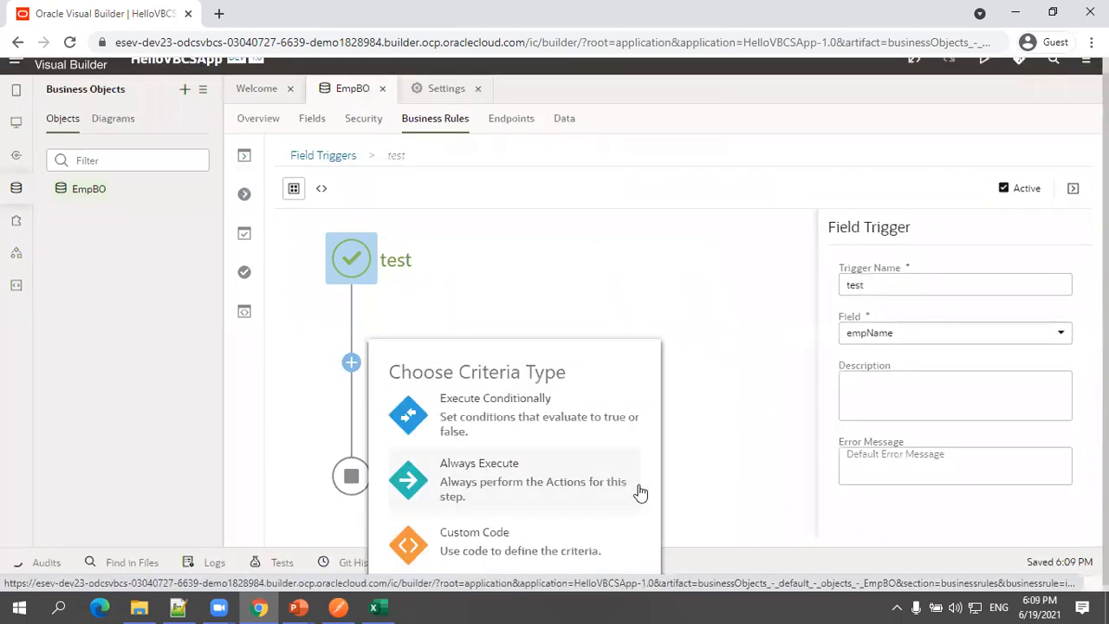
{"action": "left_click", "coordinate": [701, 483]}
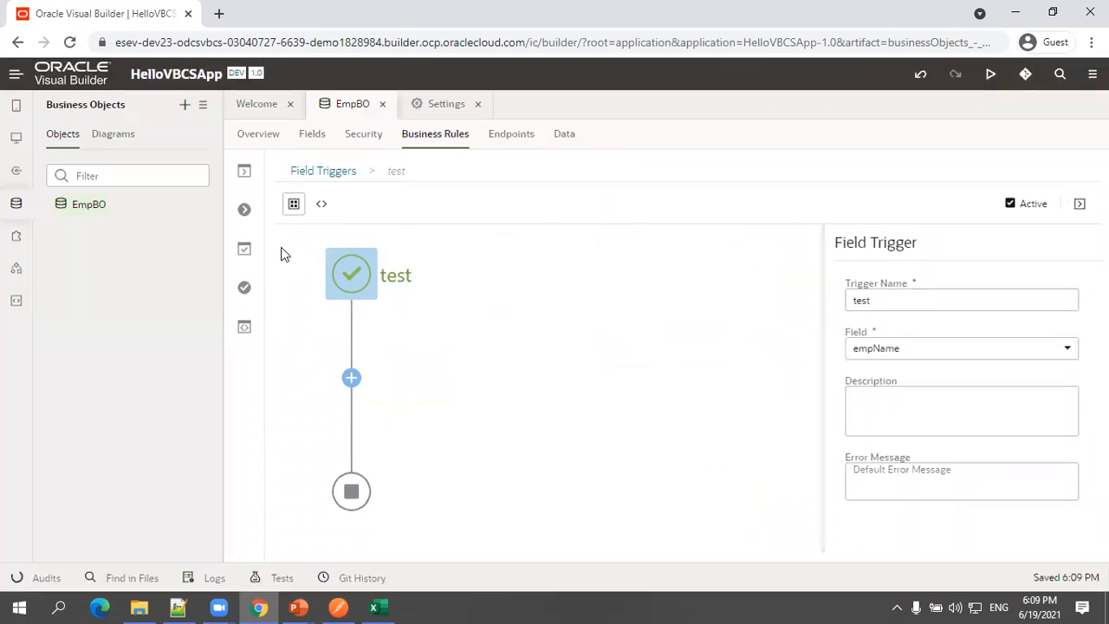
Inspect EmpBO's getall_EmpBO endpoint and select the full Path URL in its request parameters.
{"action": "left_click", "coordinate": [497, 145]}
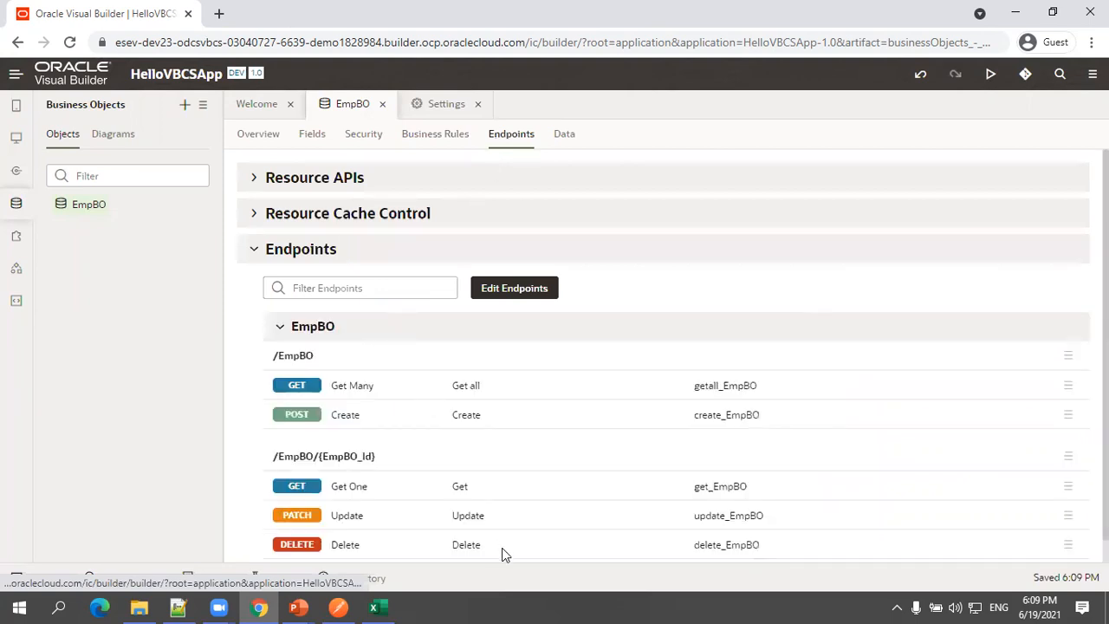
{"action": "scroll", "coordinate": [502, 548], "scroll_direction": "down", "scroll_amount": 1}
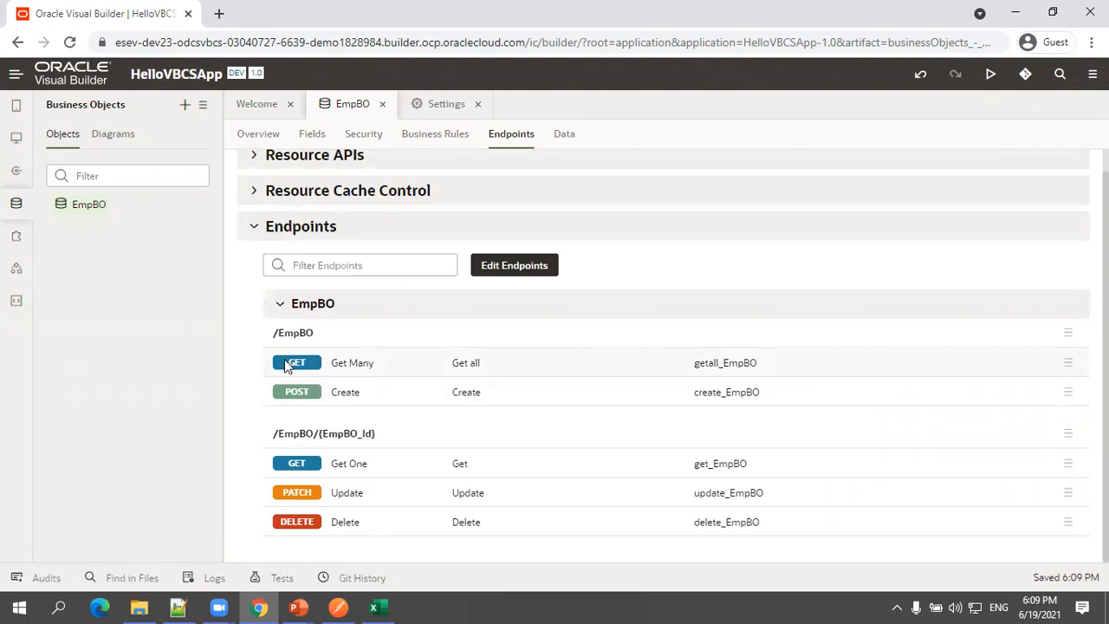
{"action": "left_click", "coordinate": [384, 377]}
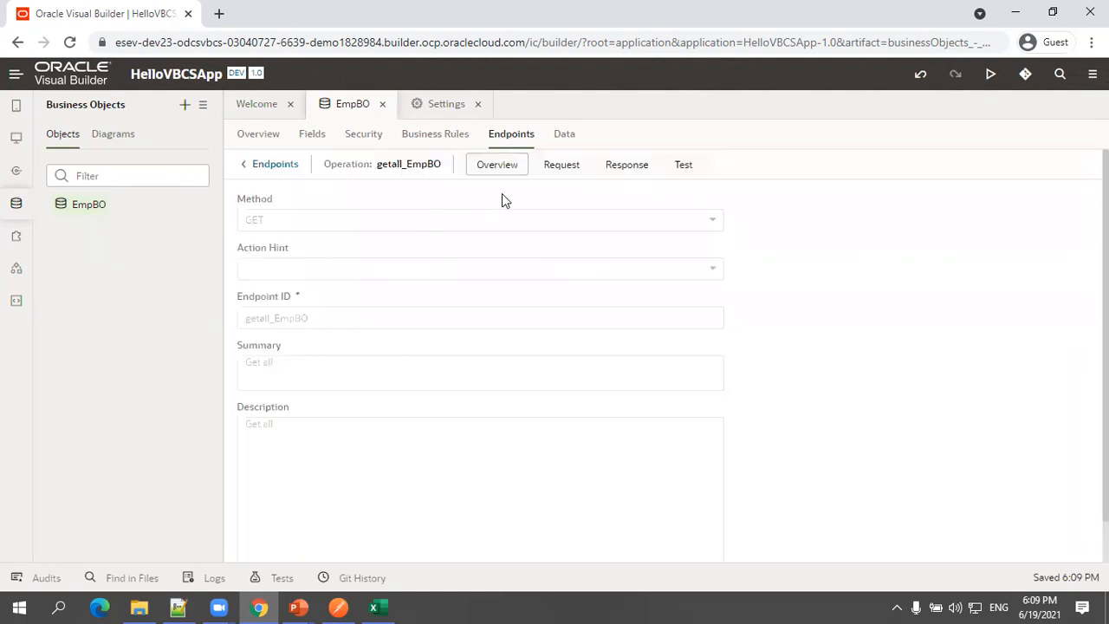
{"action": "left_click", "coordinate": [559, 171]}
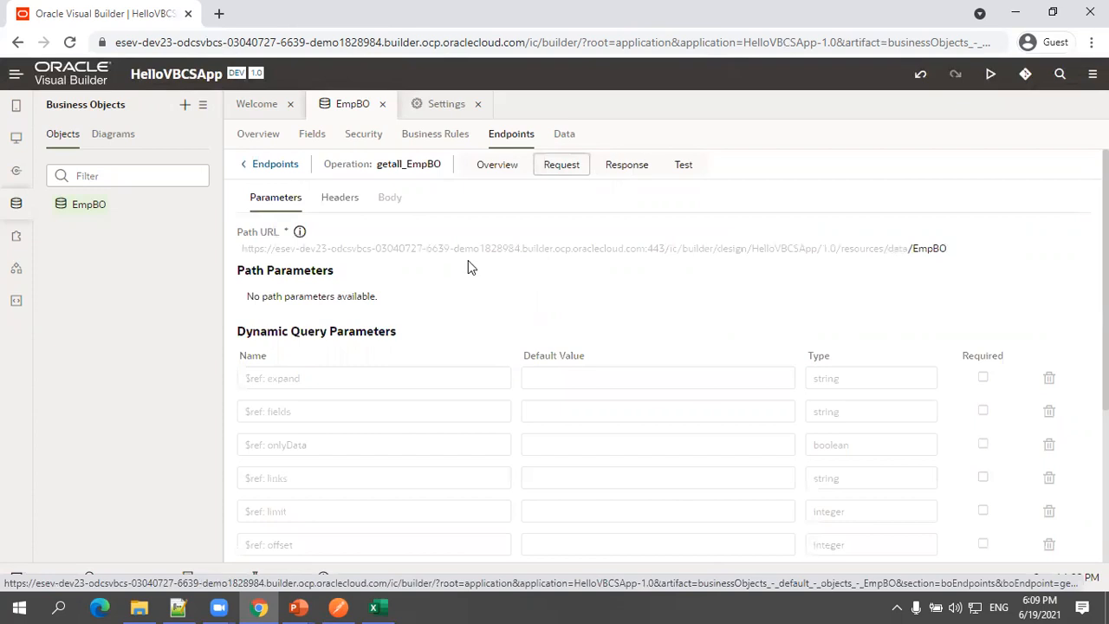
{"action": "left_click_drag", "start_coordinate": [467, 260], "coordinate": [236, 245]}
{"action": "triple_click", "coordinate": [243, 249]}
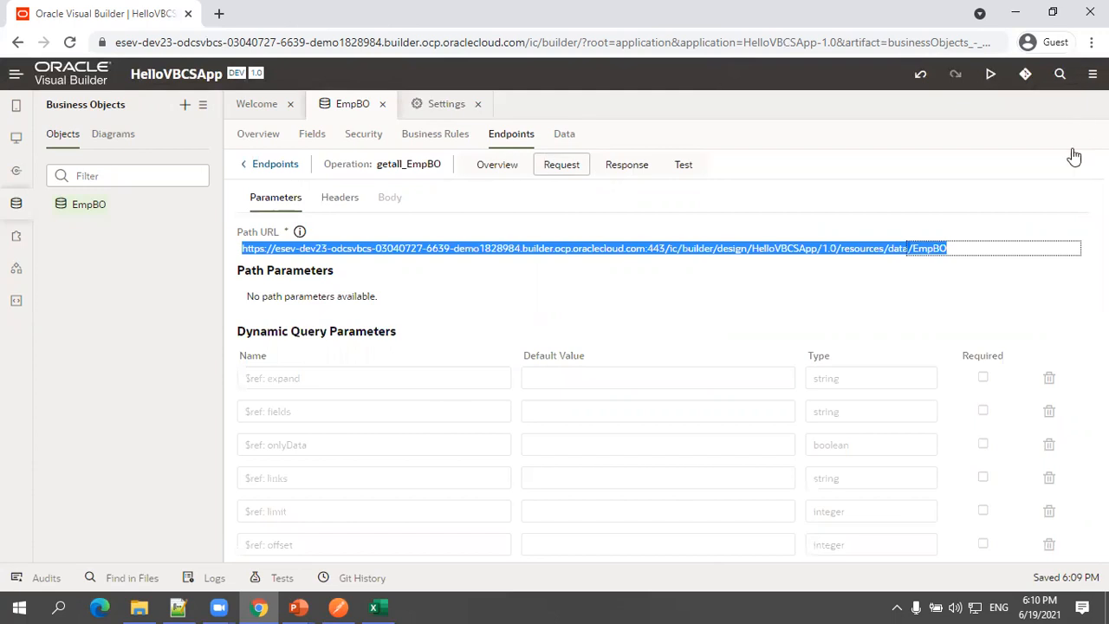
In the application's business object settings, allow anonymous access to the business objects describe end point.
{"action": "left_click", "coordinate": [1092, 74]}
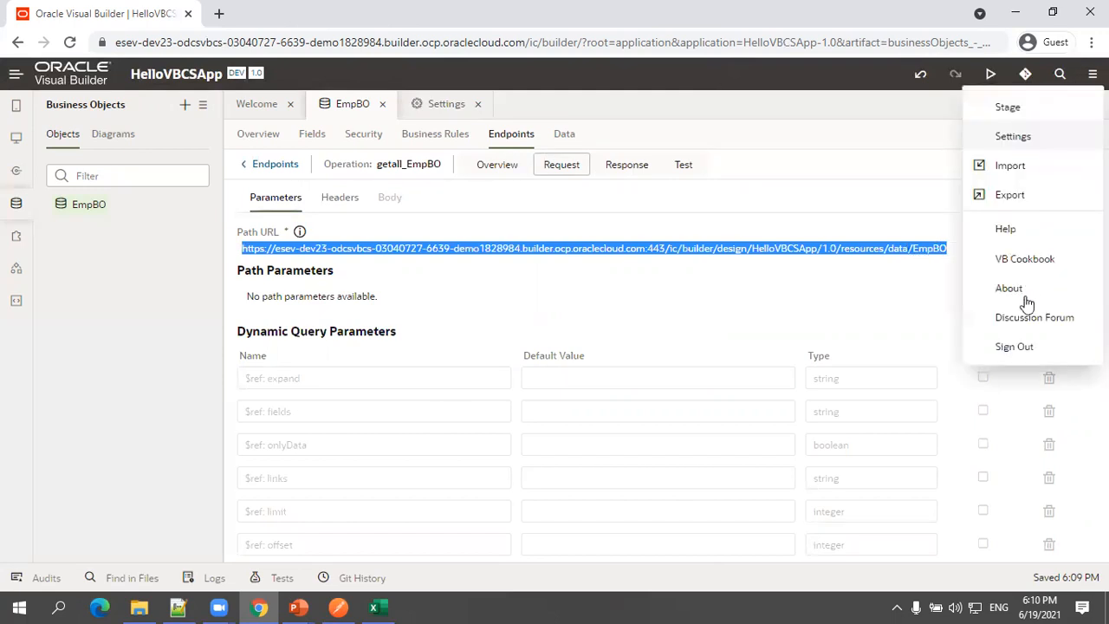
{"action": "left_click", "coordinate": [1011, 140]}
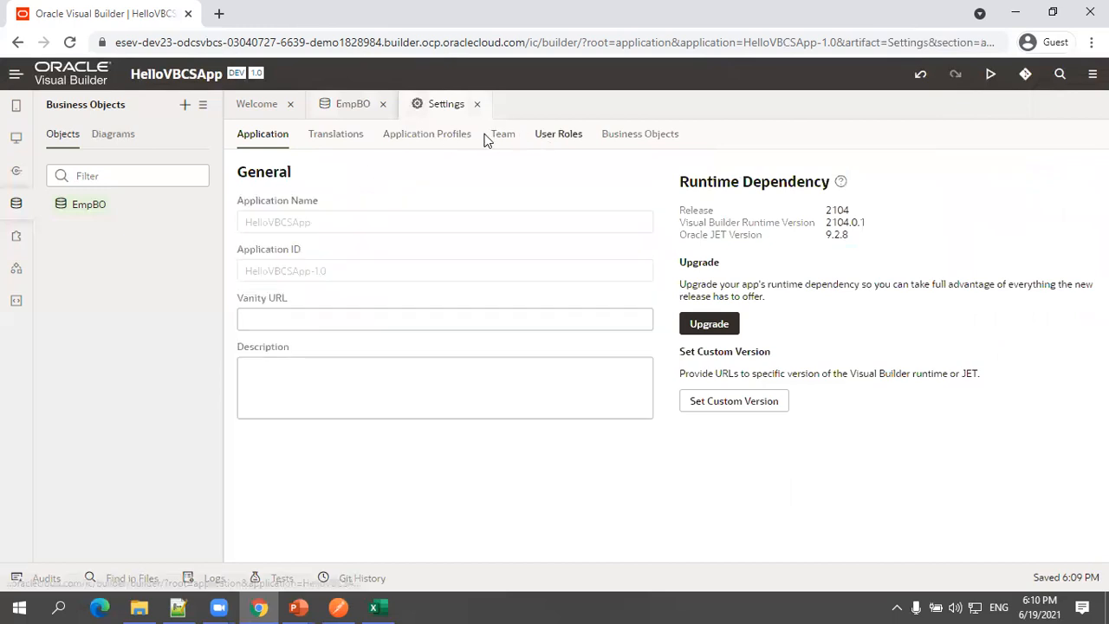
{"action": "left_click", "coordinate": [557, 136]}
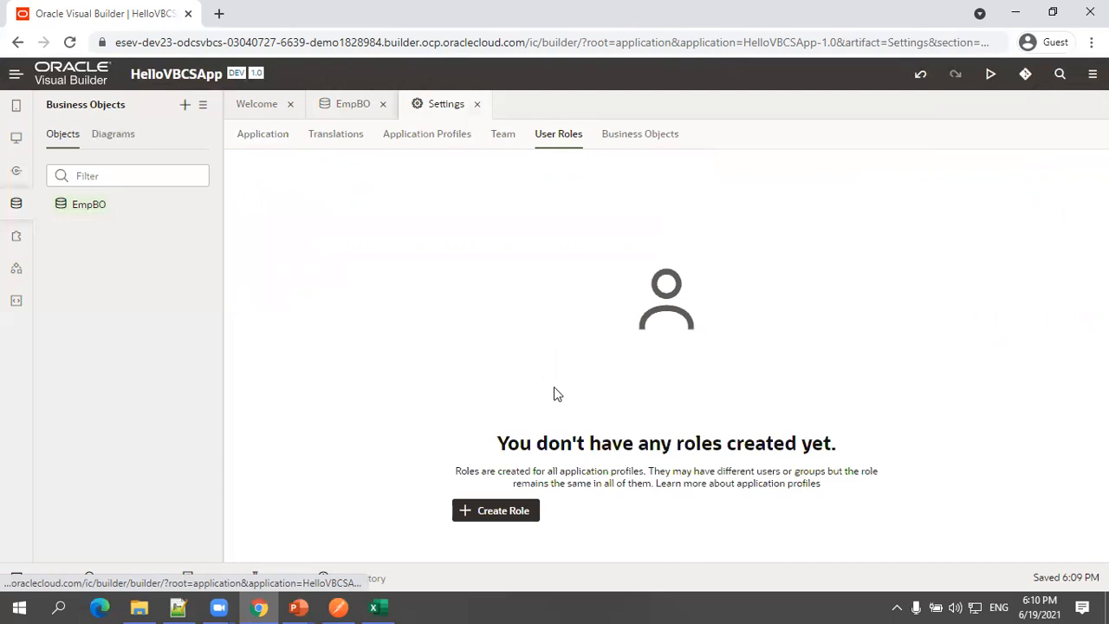
{"action": "left_click", "coordinate": [657, 139]}
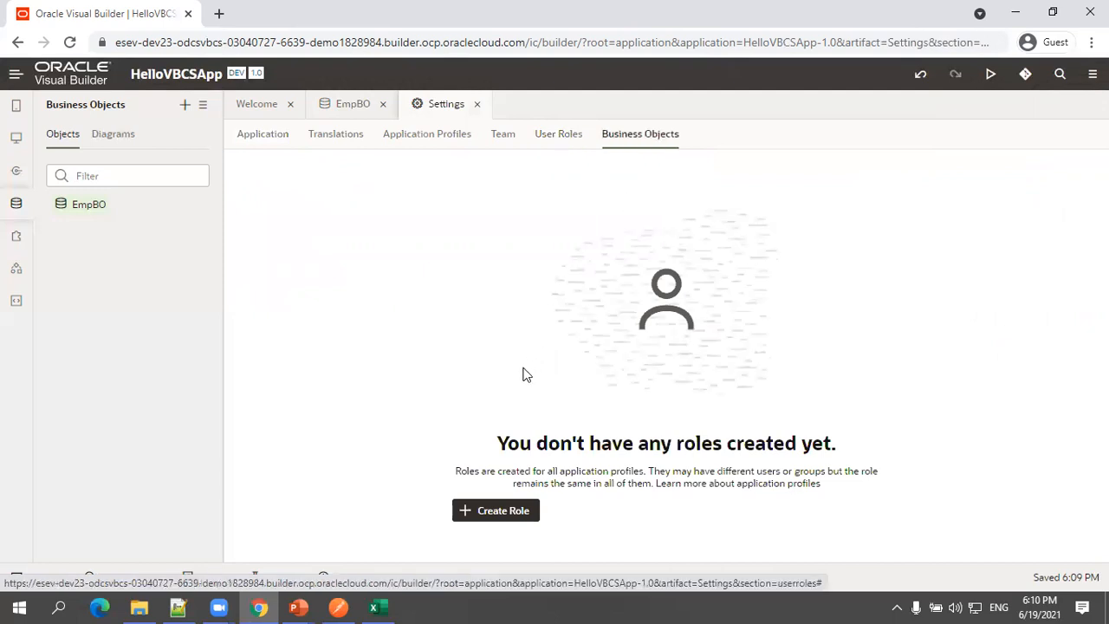
{"action": "left_click", "coordinate": [404, 438]}
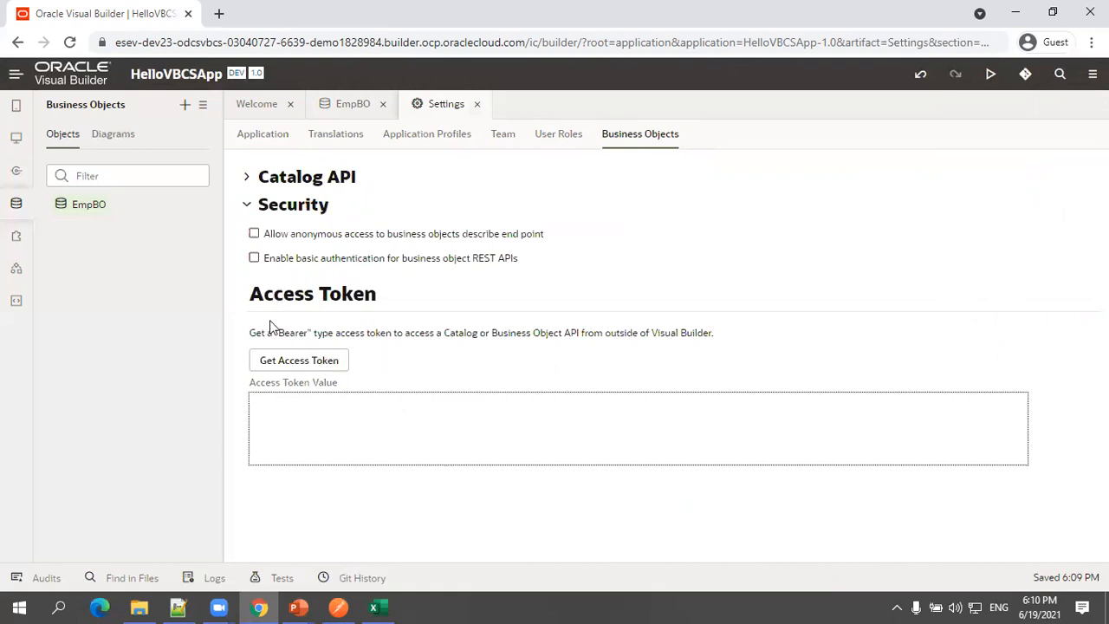
{"action": "left_click", "coordinate": [258, 235]}
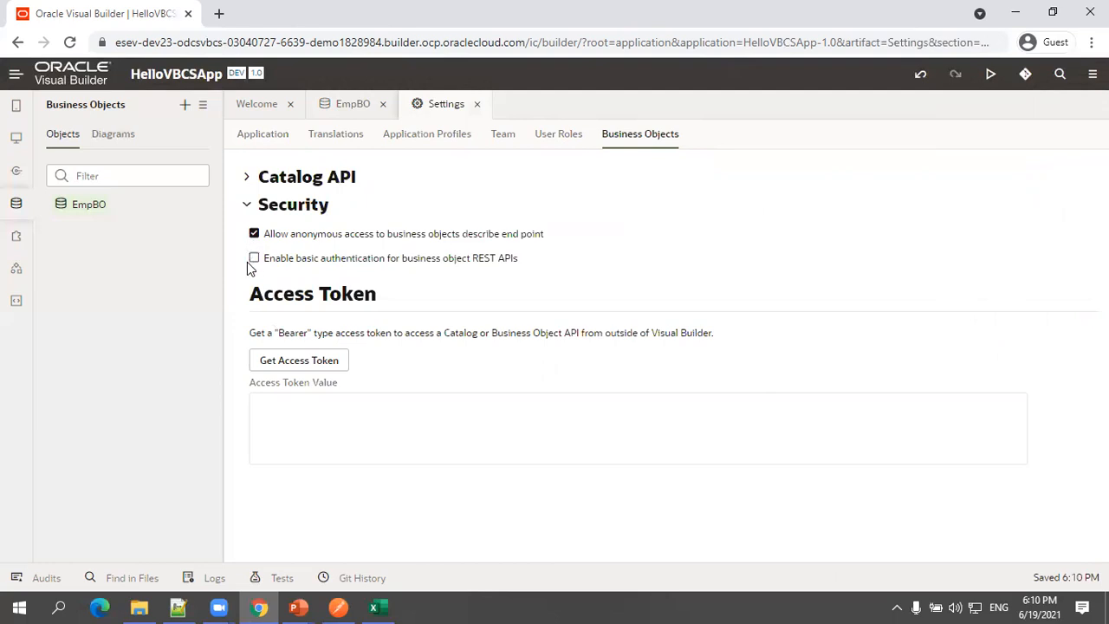
Get a bearer access token for the Business Object API, look through its value, and request it again.
{"action": "left_click", "coordinate": [279, 362]}
{"action": "left_click", "coordinate": [507, 429]}
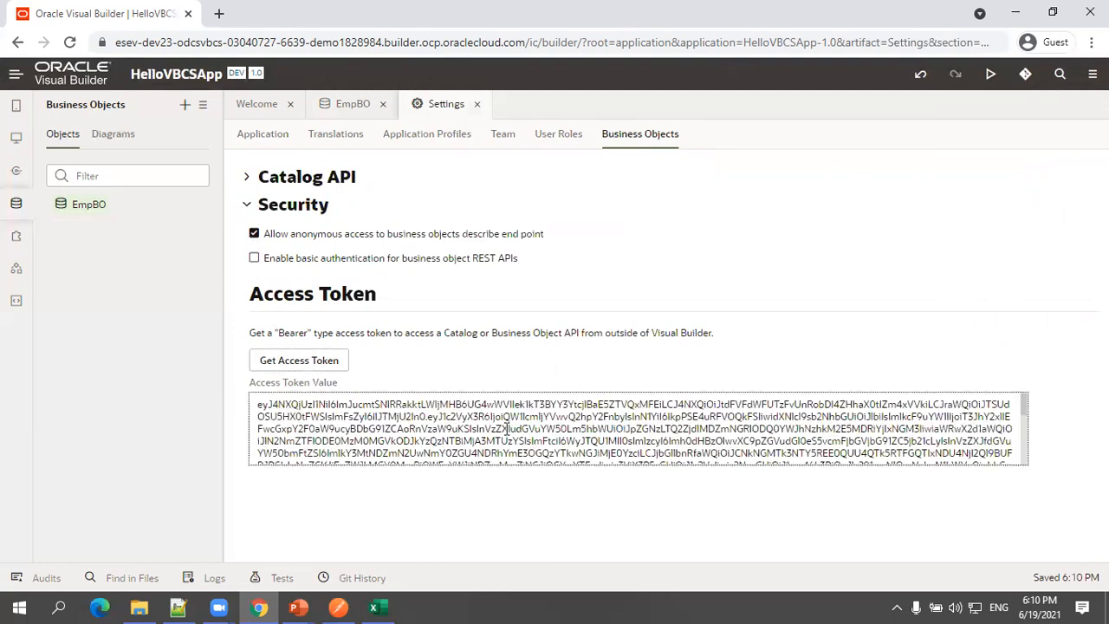
{"action": "scroll", "coordinate": [507, 429], "scroll_direction": "down", "scroll_amount": 3}
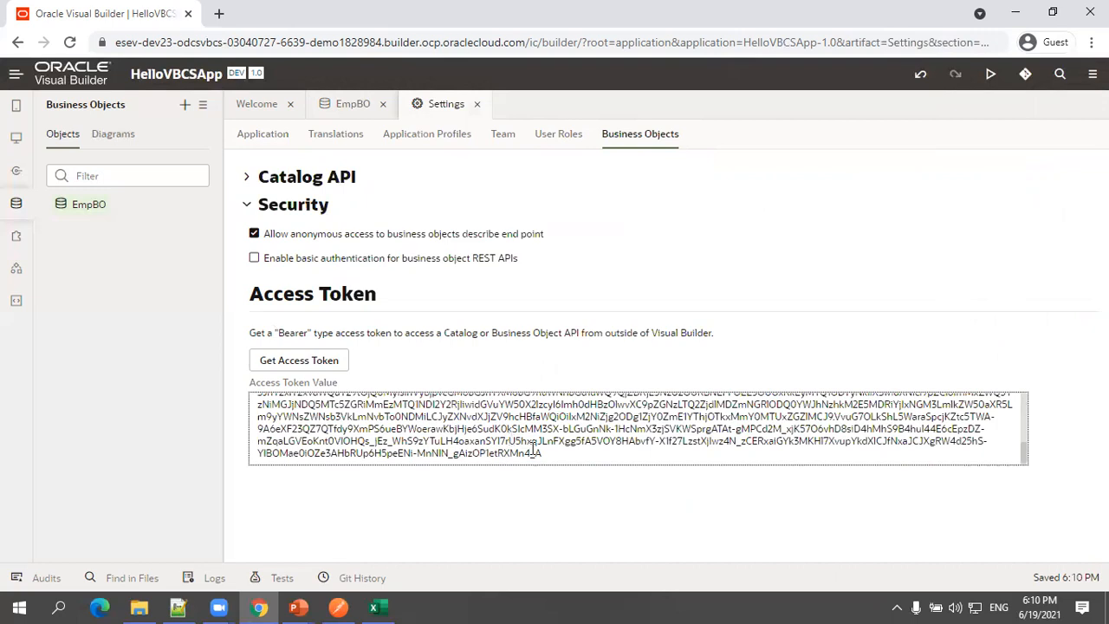
{"action": "left_click", "coordinate": [286, 362]}
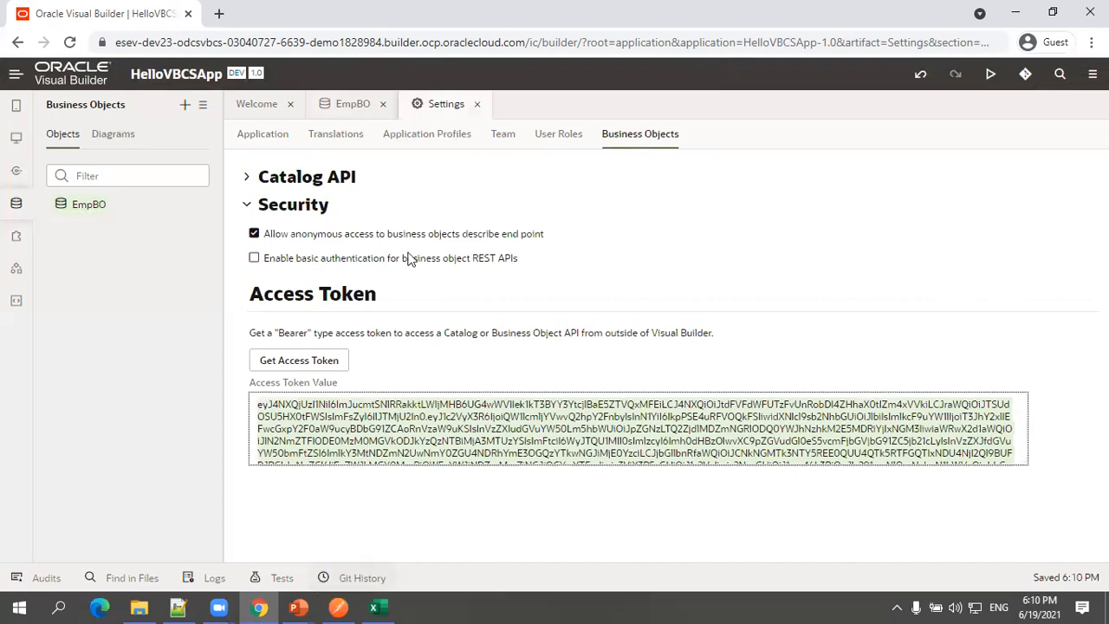
Switch to Postman and check the bearer token authorization of the existing EmpBO GET request.
{"action": "key", "text": "alt+Tab"}
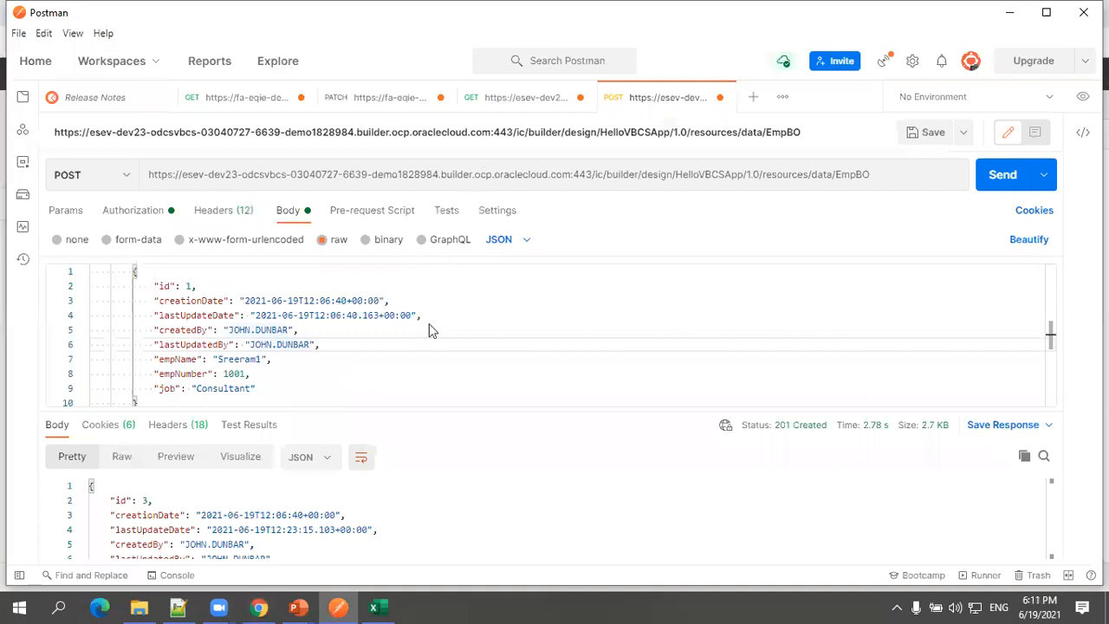
{"action": "key", "text": "ctrl+shift+Tab"}
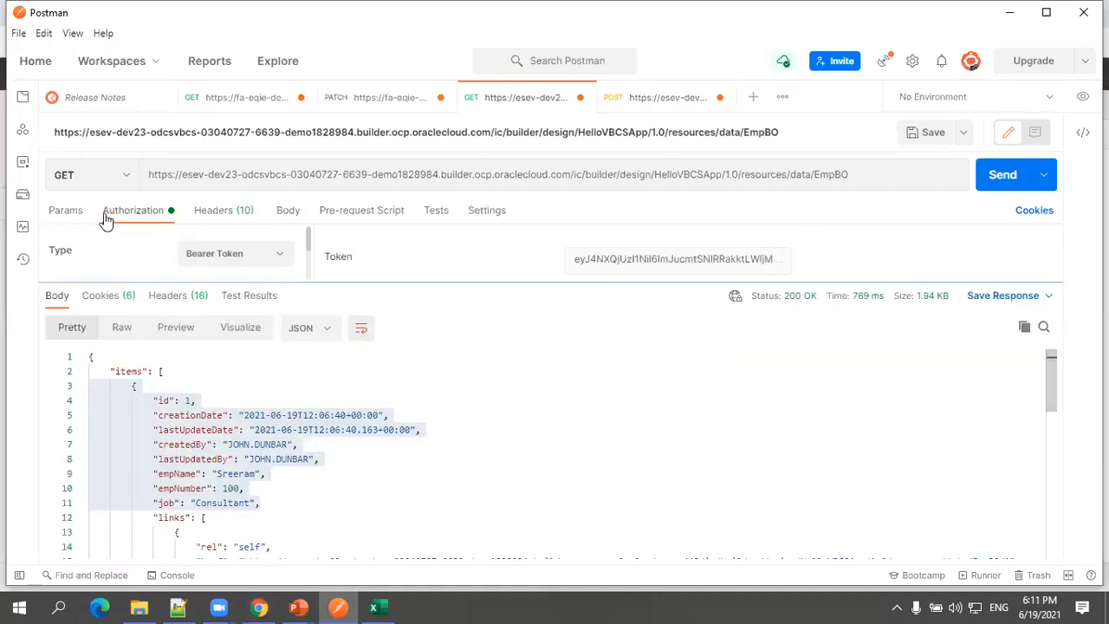
{"action": "left_click", "coordinate": [615, 258]}
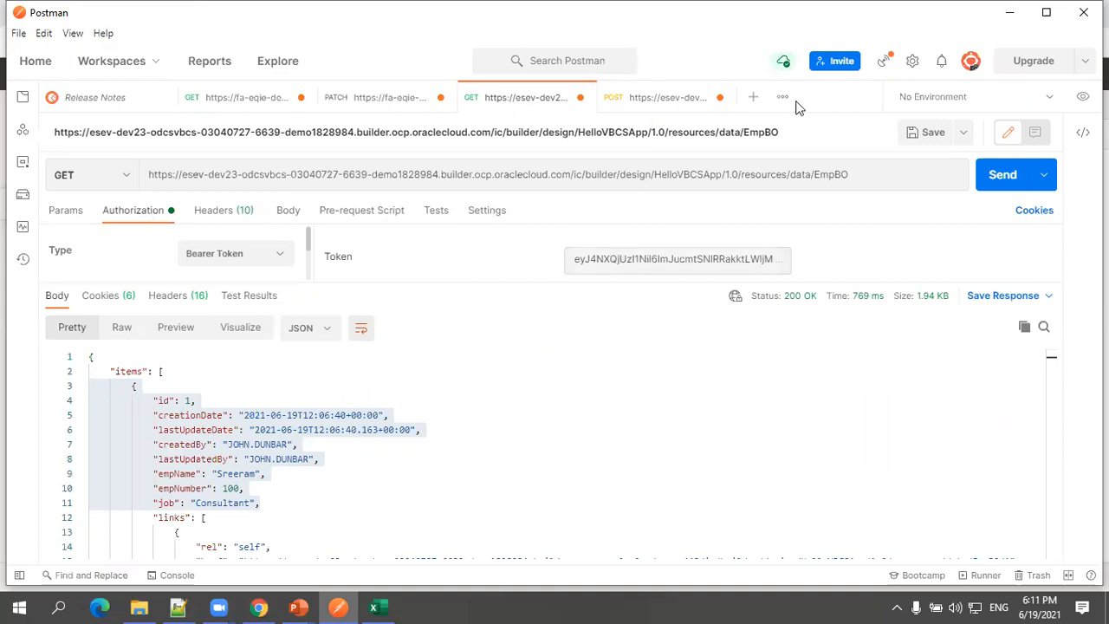
Create a new GET request and set its authorization to Bearer Token with the Business Object API access token.
{"action": "left_click", "coordinate": [753, 97]}
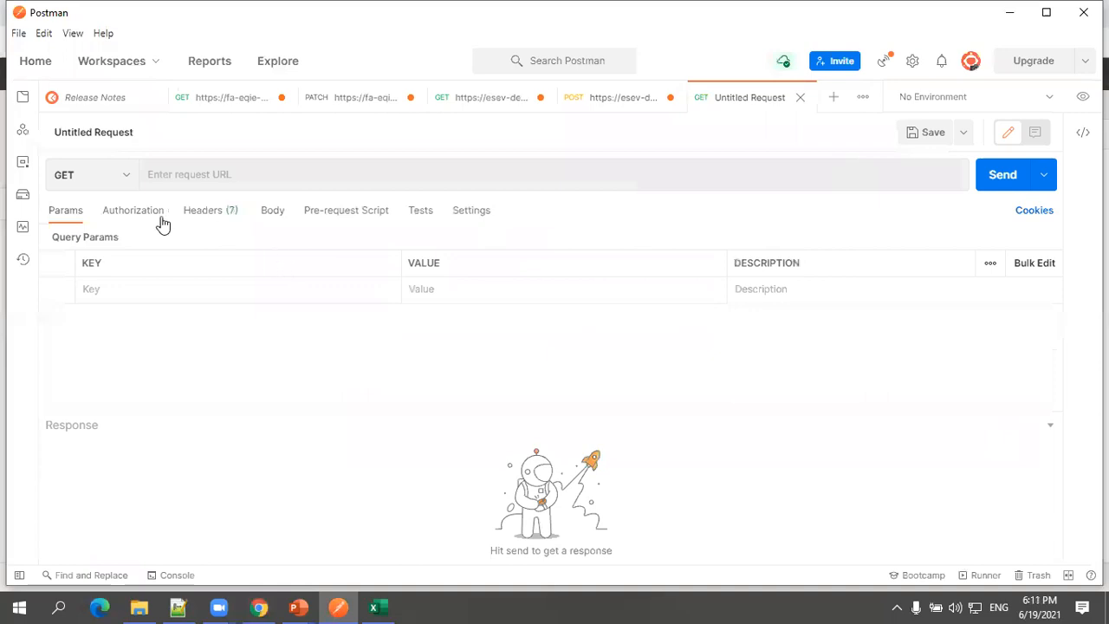
{"action": "left_click", "coordinate": [133, 217]}
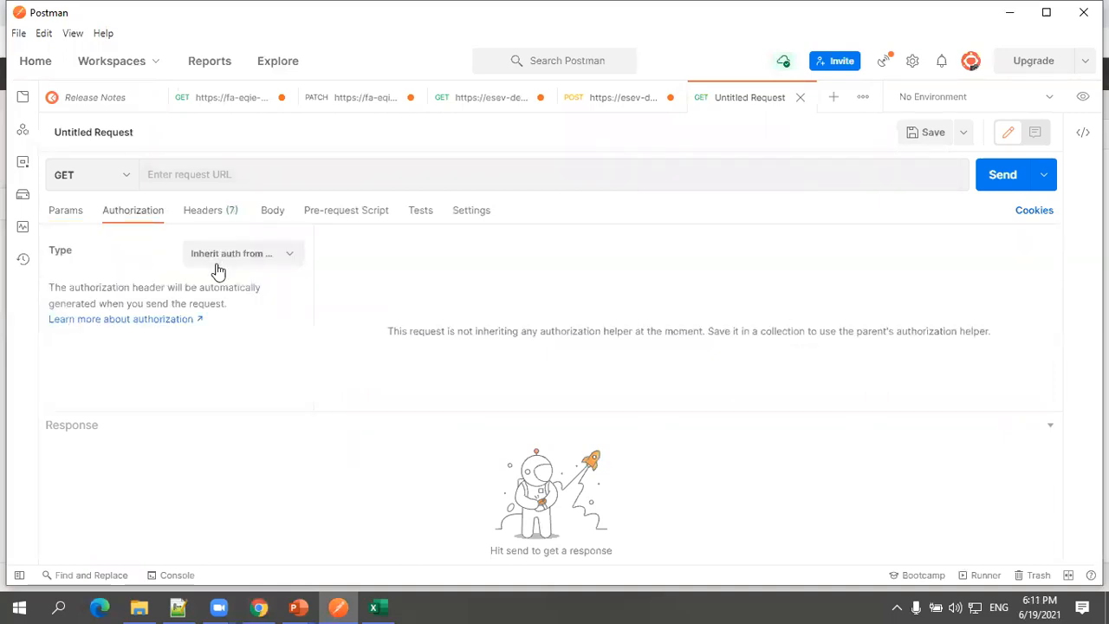
{"action": "left_click", "coordinate": [216, 253]}
{"action": "left_click", "coordinate": [228, 368]}
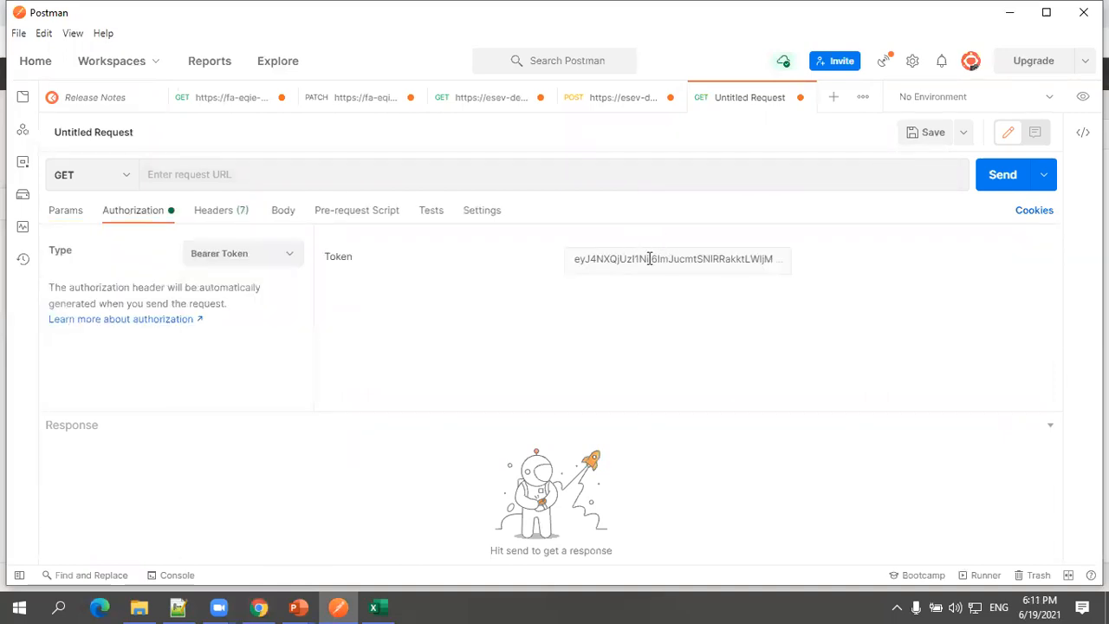
{"action": "left_click", "coordinate": [650, 258]}
{"action": "key", "text": "ctrl+a"}
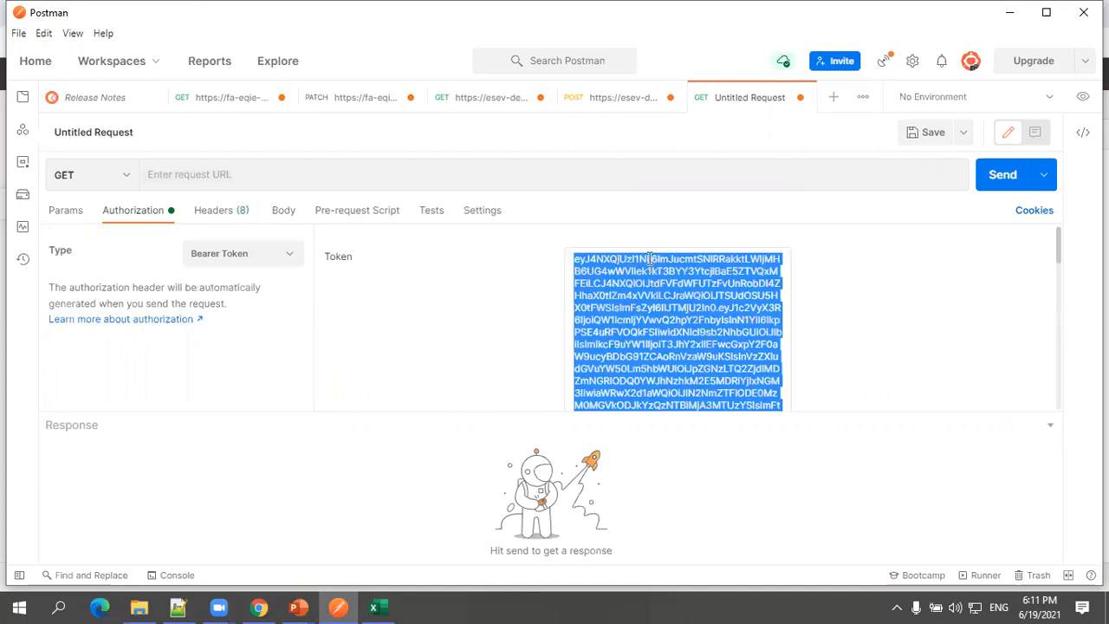
{"action": "left_click", "coordinate": [649, 258]}
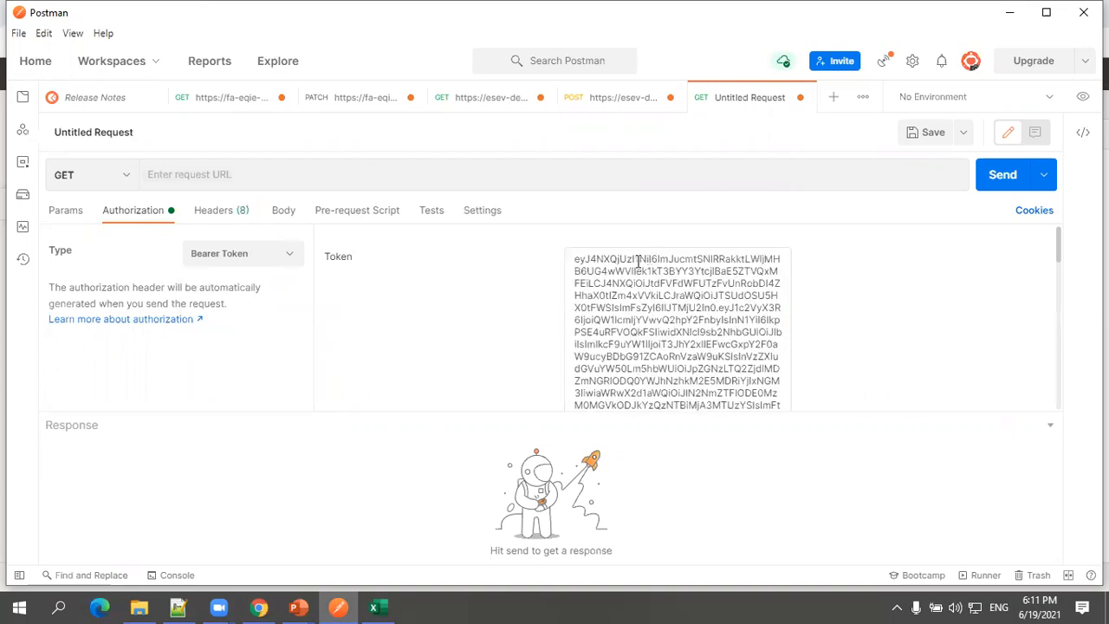
Switch to Visual Builder and copy the full Path URL from the request parameters of EmpBO's getall_EmpBO endpoint.
{"action": "left_click", "coordinate": [513, 173]}
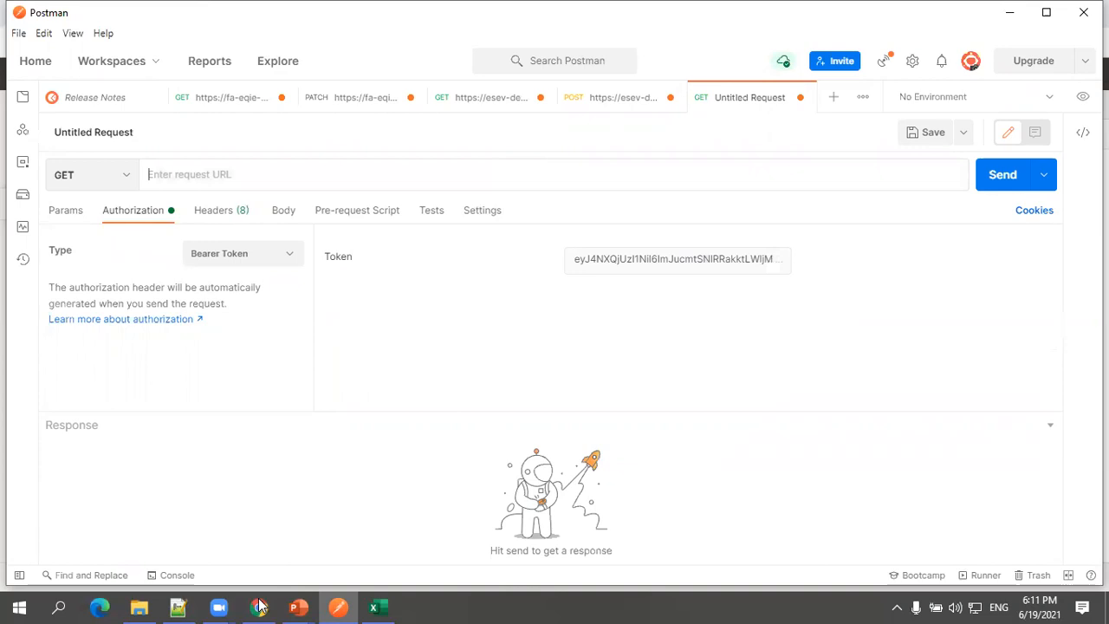
{"action": "key", "text": "alt+Tab"}
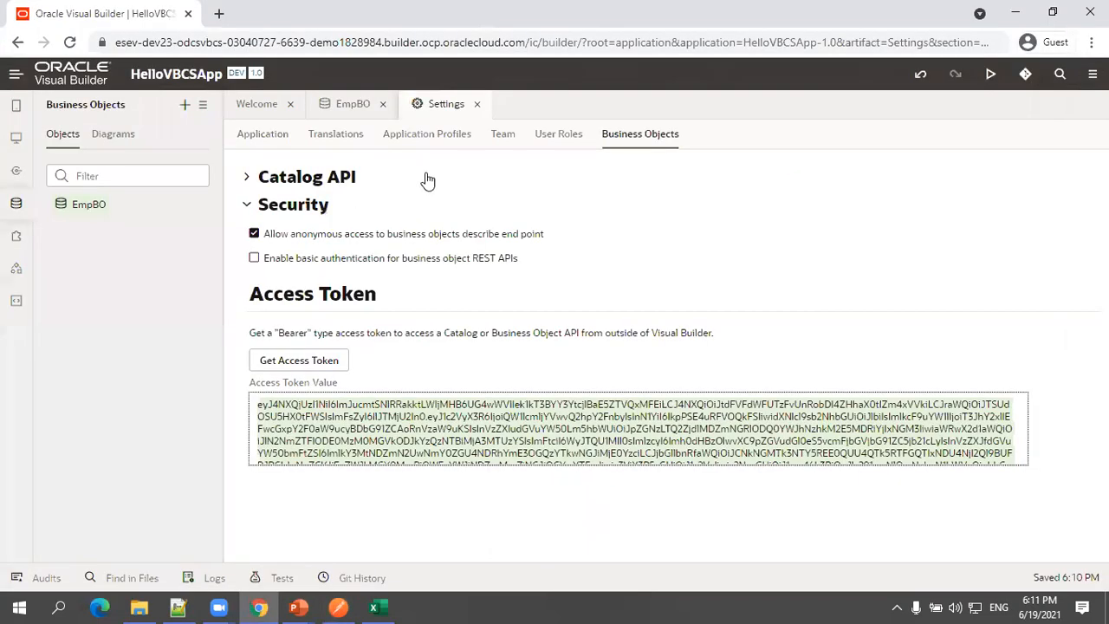
{"action": "left_click", "coordinate": [351, 104]}
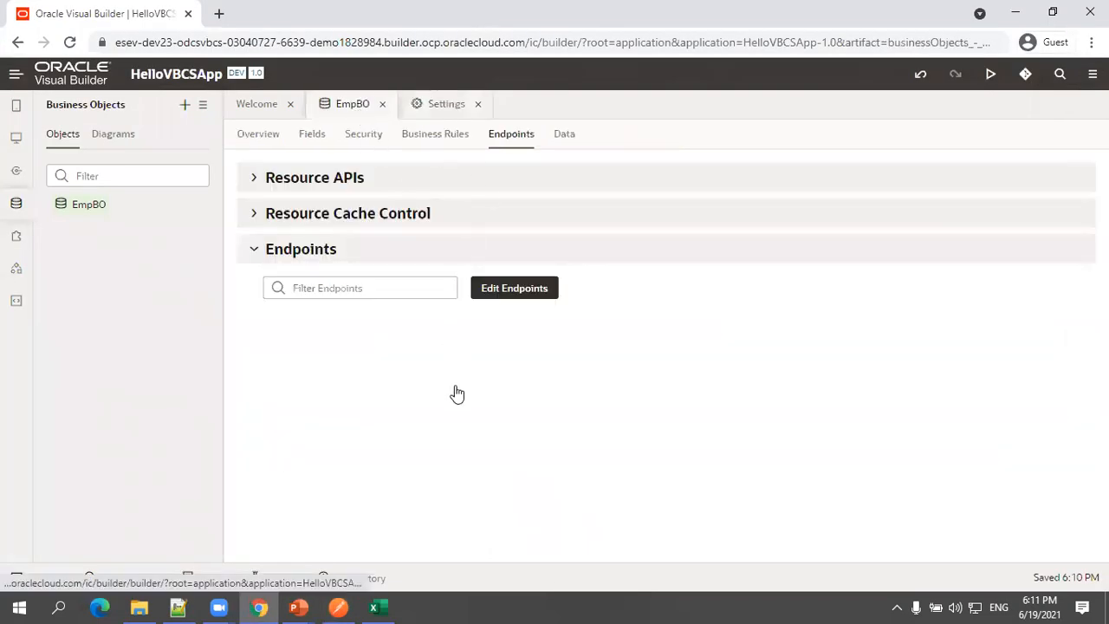
{"action": "left_click", "coordinate": [338, 390]}
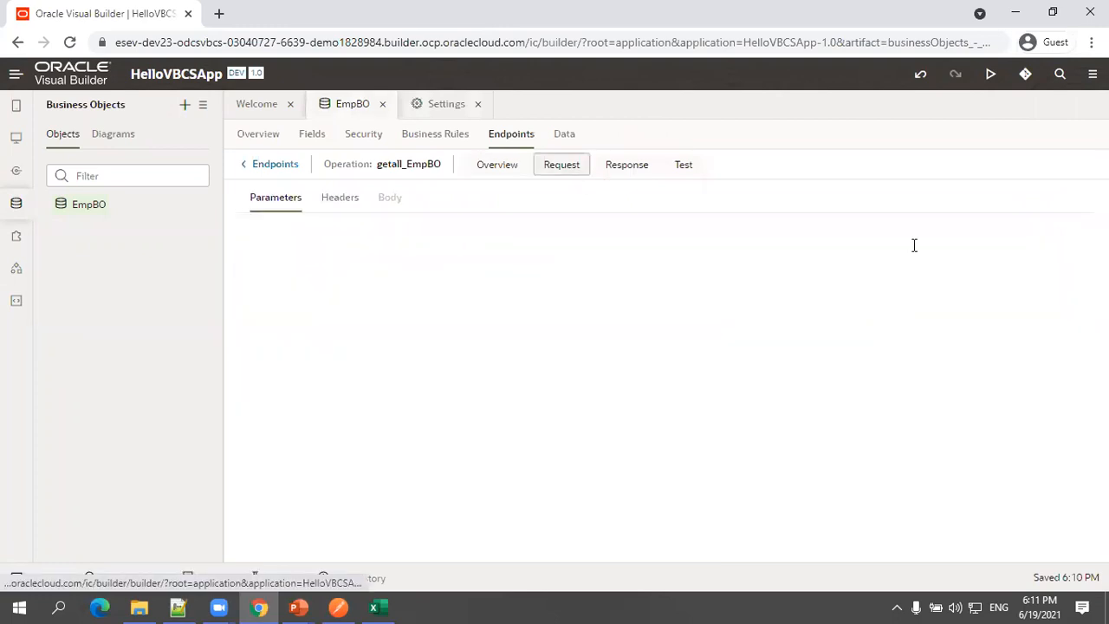
{"action": "left_click_drag", "start_coordinate": [554, 263], "coordinate": [336, 248]}
{"action": "mouse_move", "coordinate": [249, 260]}
{"action": "left_mouse_down"}
{"action": "mouse_move", "coordinate": [230, 256]}
{"action": "mouse_move", "coordinate": [239, 250]}
{"action": "left_mouse_up"}
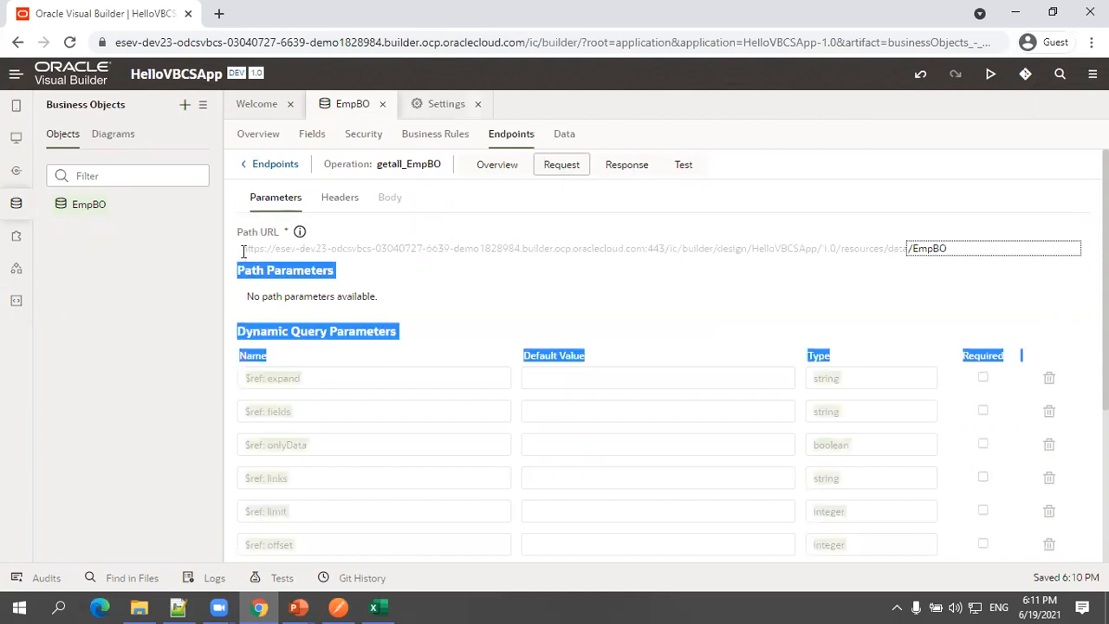
{"action": "triple_click", "coordinate": [243, 252]}
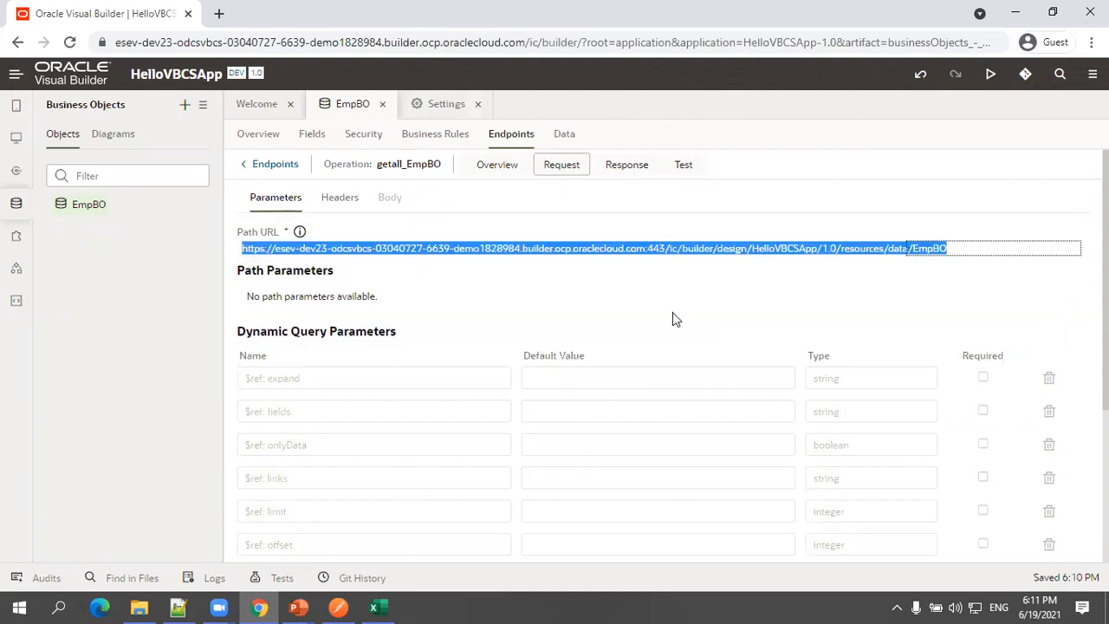
Try sending the new Postman GET request with the copied getall_EmpBO Path URL and view the response body.
{"action": "key", "text": "alt+Tab"}
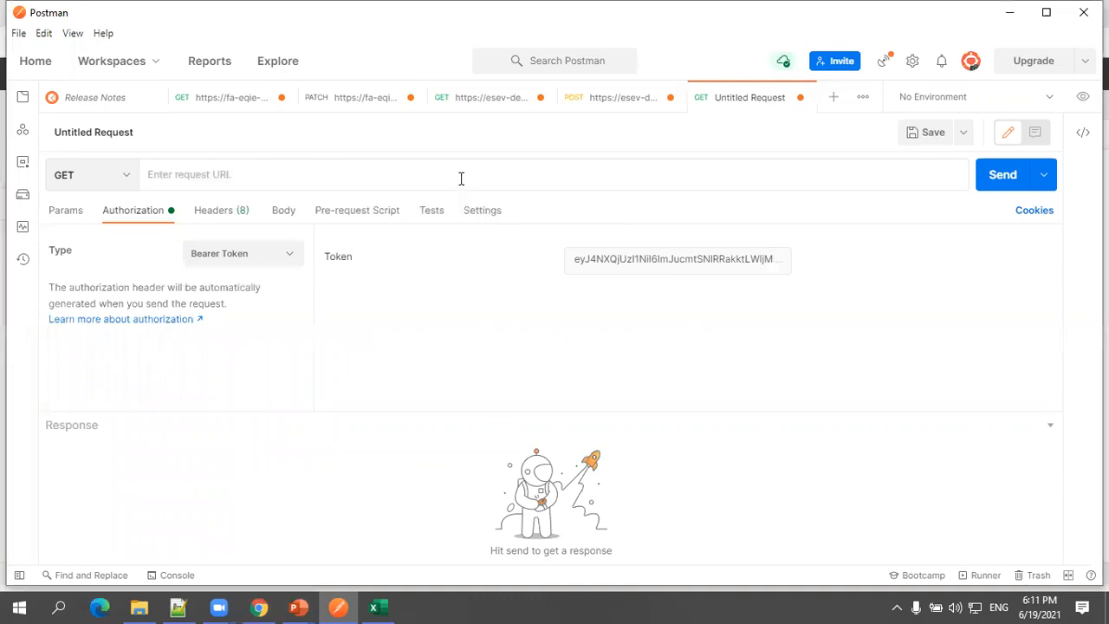
{"action": "key", "text": "ctrl+v"}
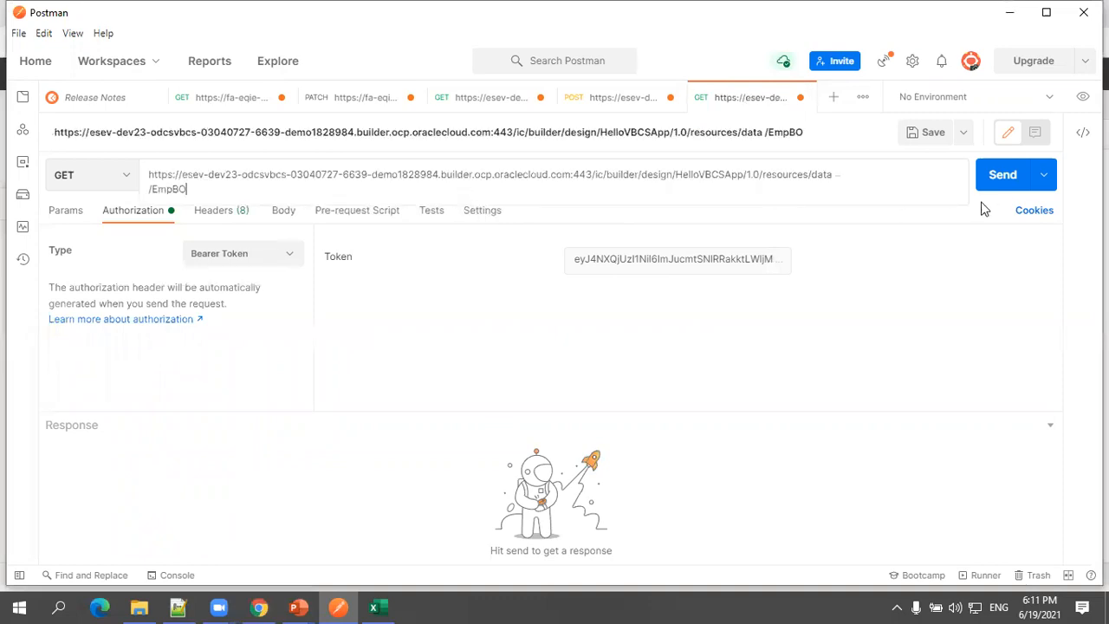
{"action": "left_click", "coordinate": [1003, 184]}
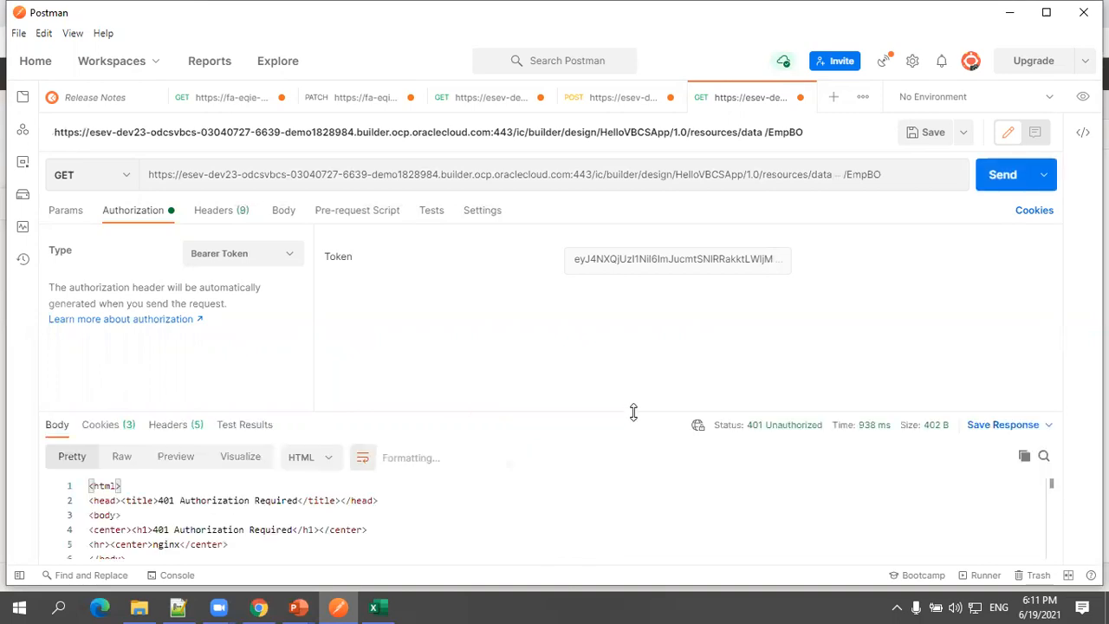
{"action": "left_click_drag", "start_coordinate": [636, 306], "coordinate": [637, 306]}
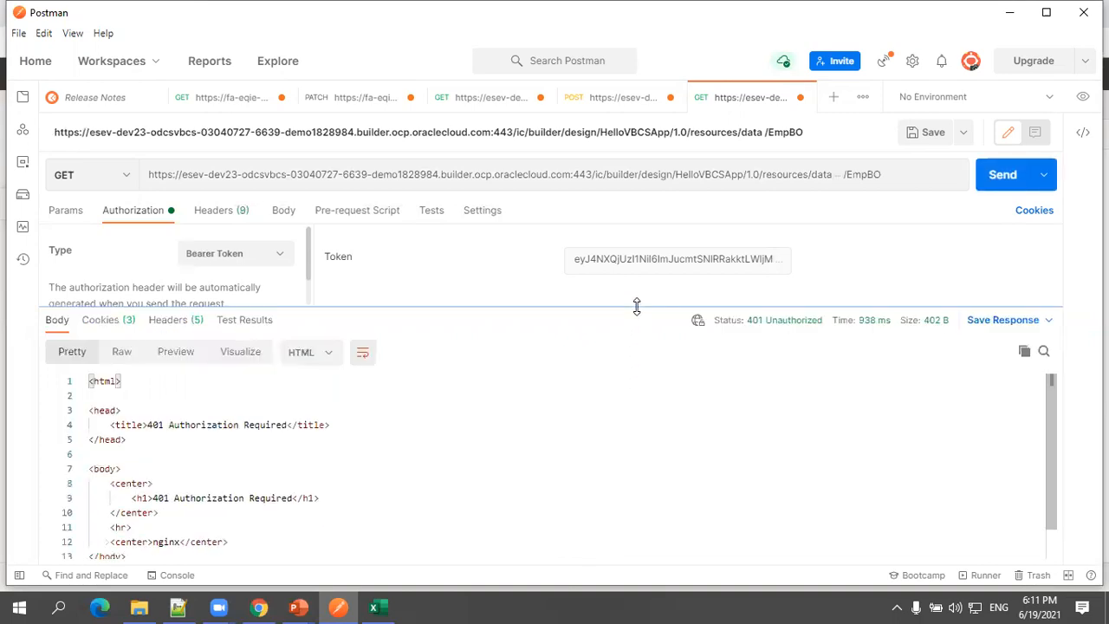
{"action": "left_click_drag", "start_coordinate": [299, 305], "coordinate": [309, 364]}
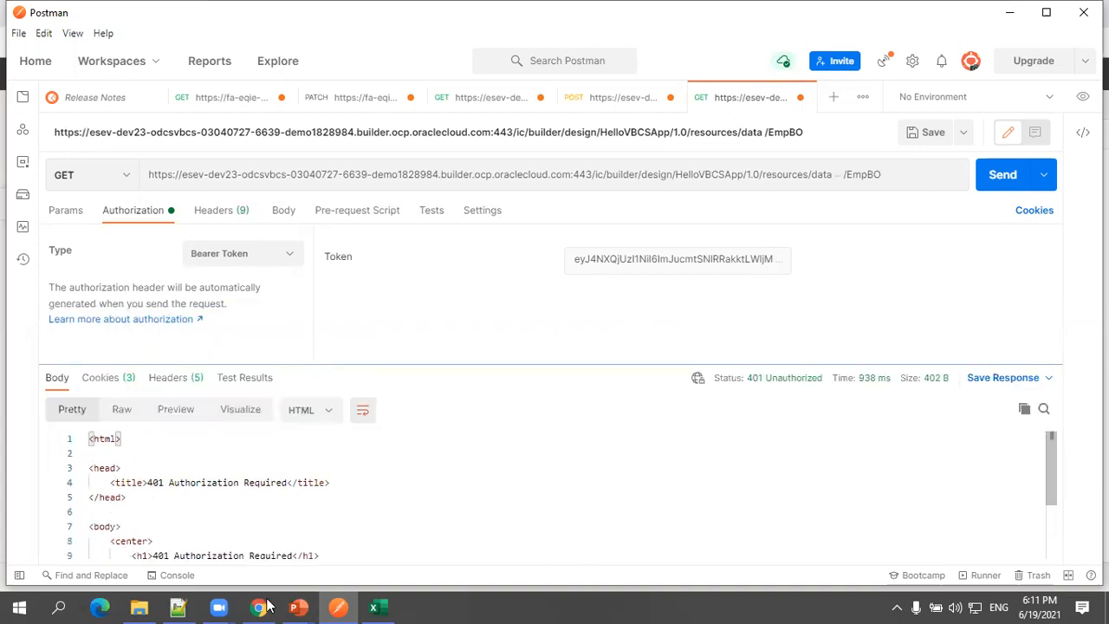
In Visual Builder, expand the Resource APIs of EmpBO's endpoints and copy the Development Data URL.
{"action": "left_click", "coordinate": [265, 607]}
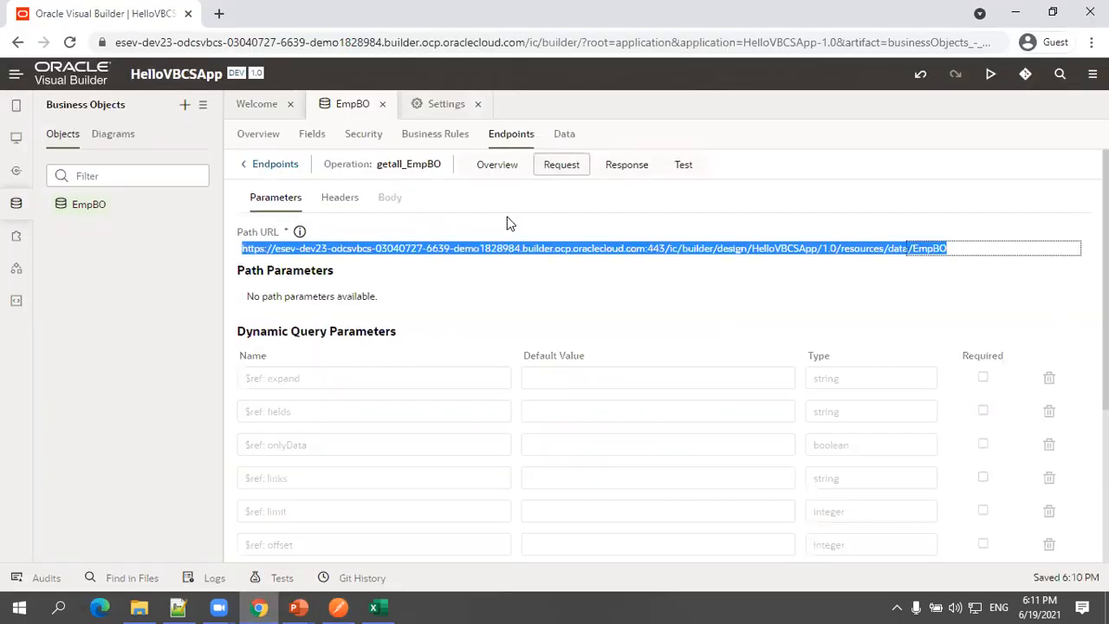
{"action": "left_click", "coordinate": [486, 170]}
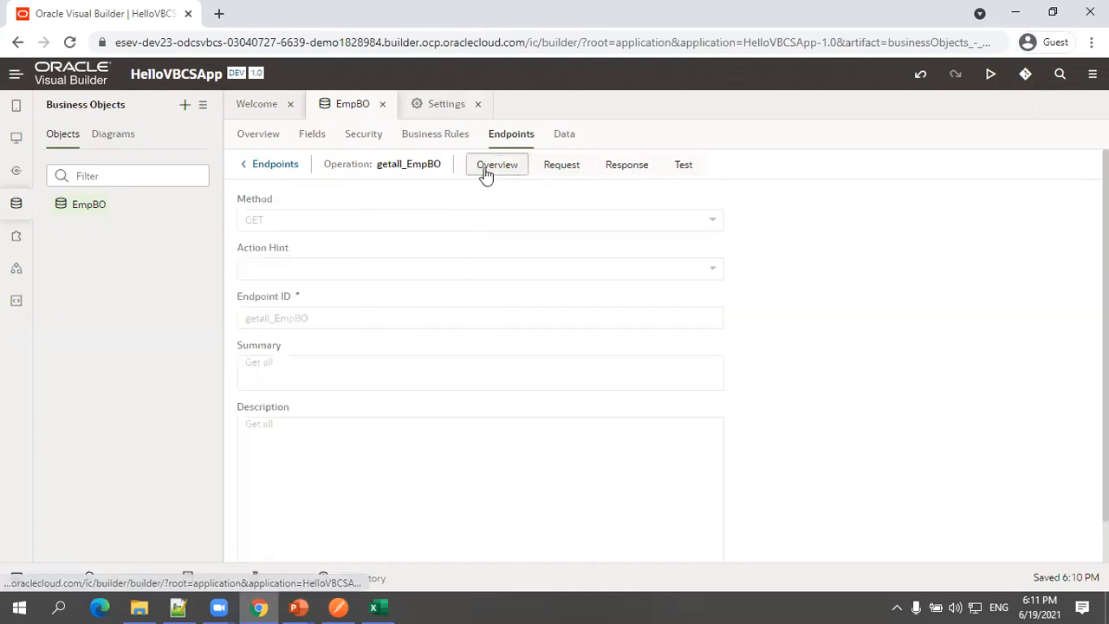
{"action": "left_click", "coordinate": [256, 169]}
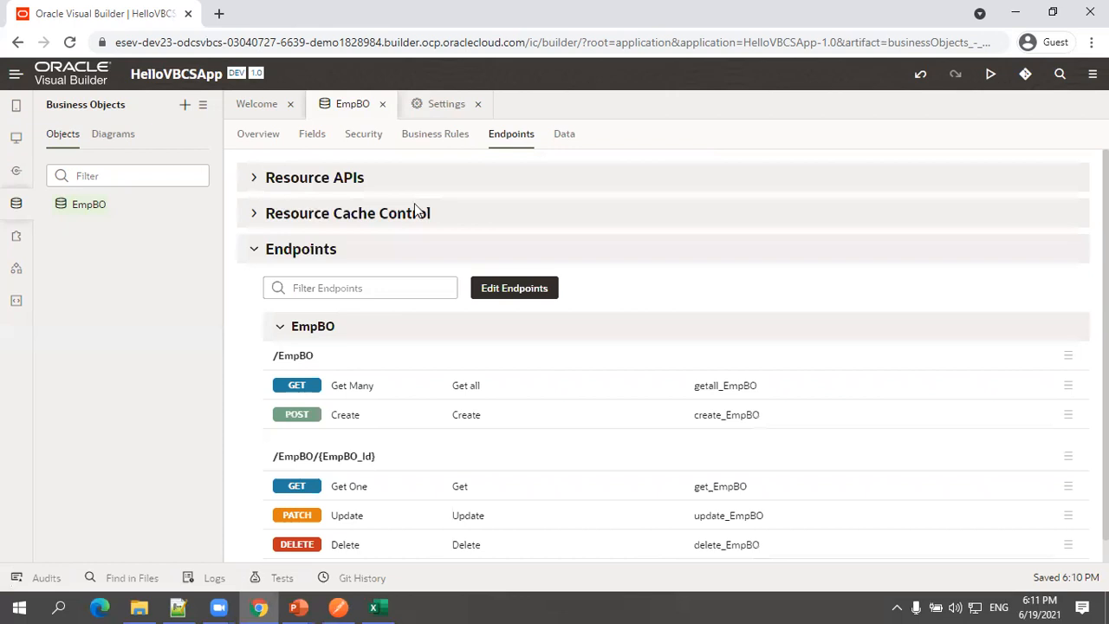
{"action": "left_click", "coordinate": [351, 178]}
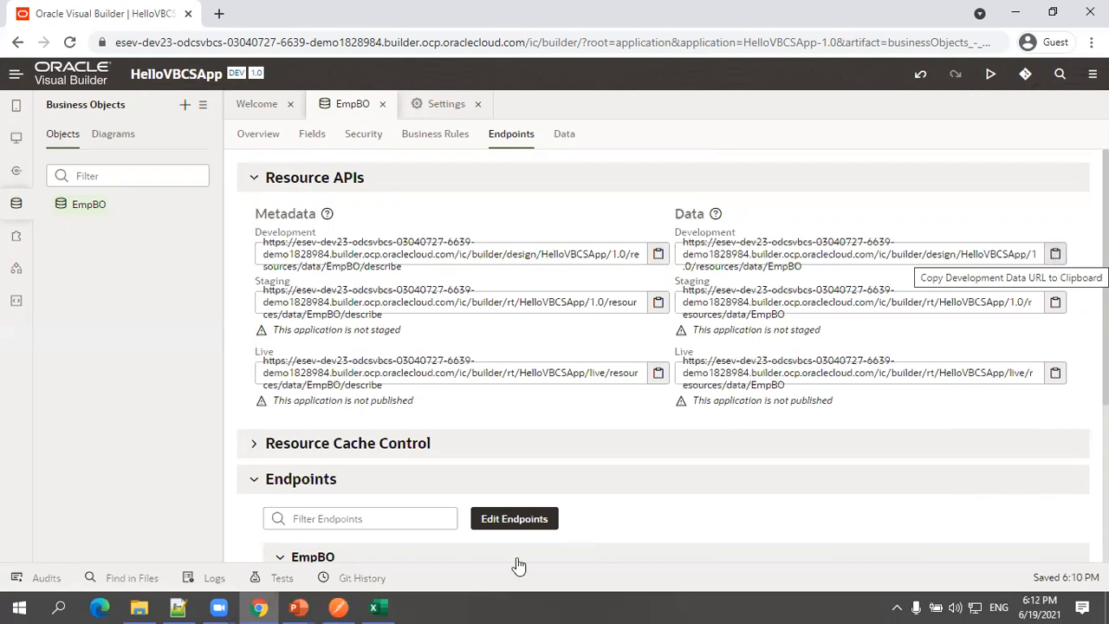
Back in Postman, replace the new request's URL with the copied Development Data URL and send the GET request.
{"action": "left_click", "coordinate": [341, 606]}
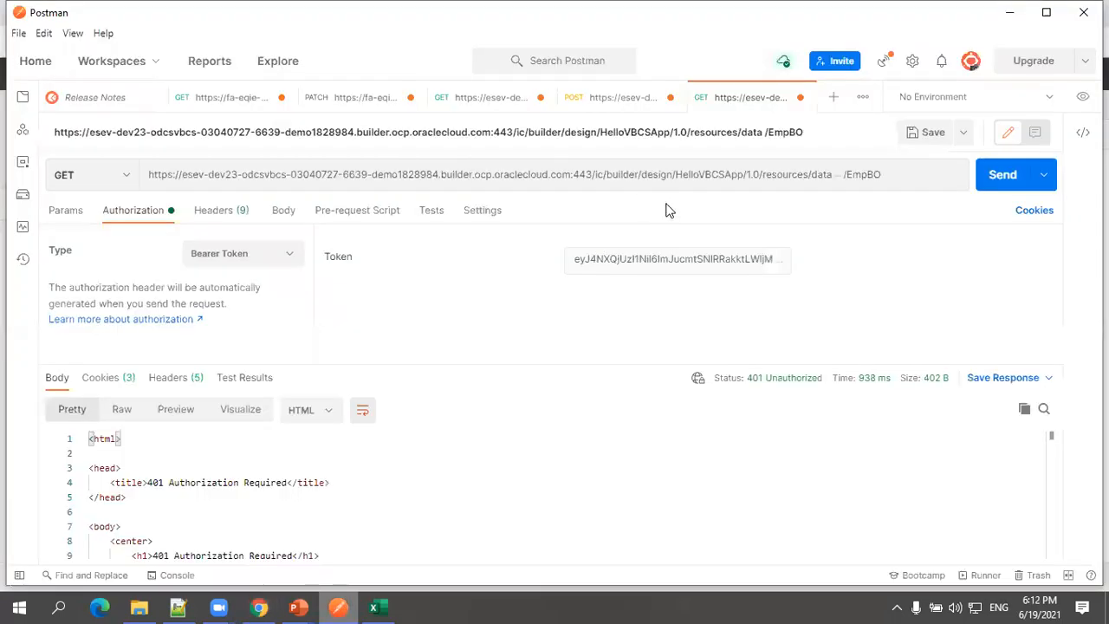
{"action": "left_click", "coordinate": [781, 175]}
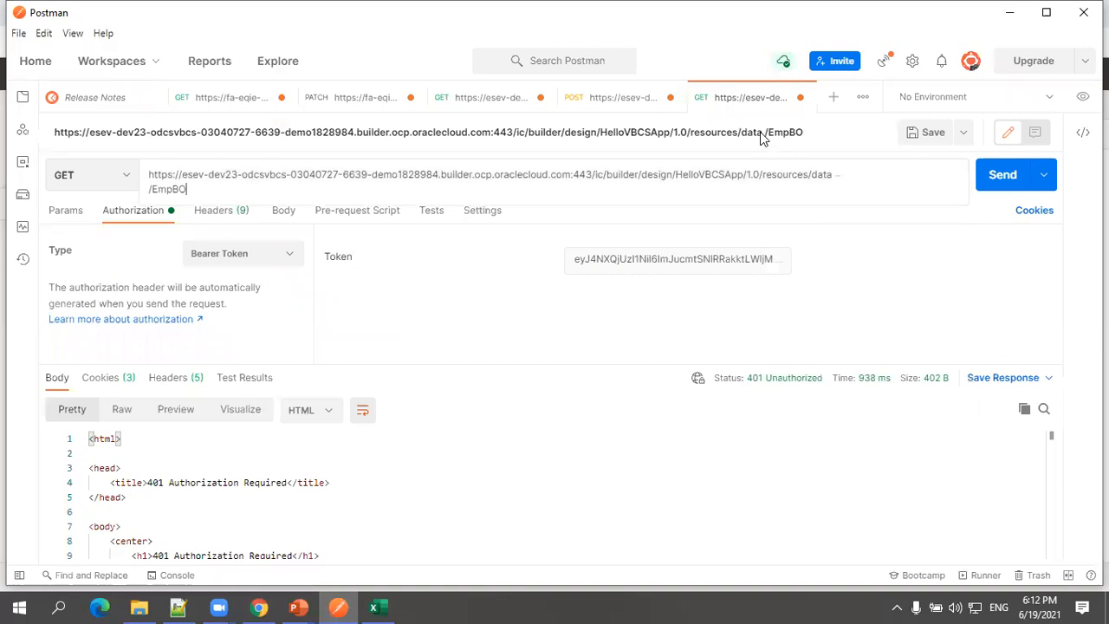
{"action": "left_click", "coordinate": [763, 139]}
{"action": "left_click", "coordinate": [780, 176]}
{"action": "key", "text": "ctrl+a"}
{"action": "key", "text": "BackSpace"}
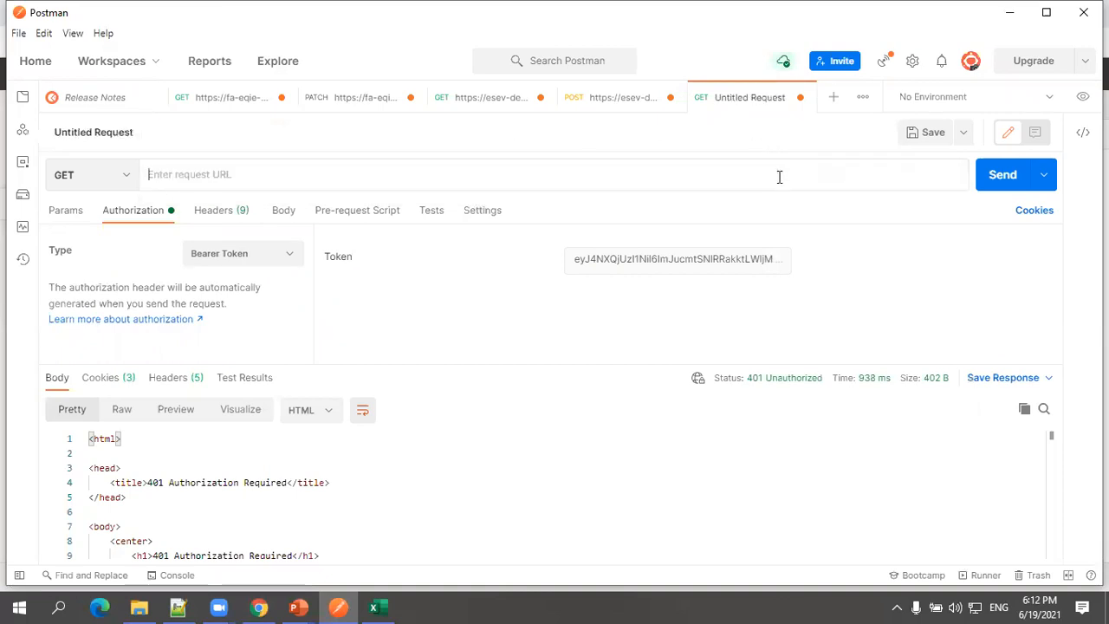
{"action": "key", "text": "ctrl+v"}
{"action": "left_click", "coordinate": [1013, 185]}
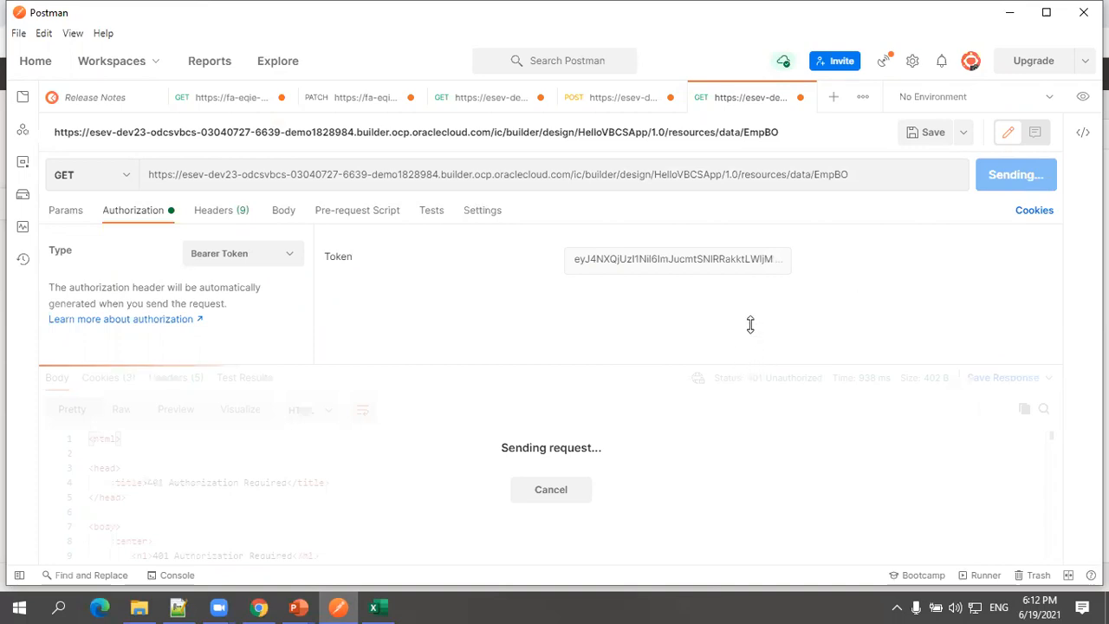
{"action": "left_click_drag", "start_coordinate": [750, 324], "coordinate": [747, 314]}
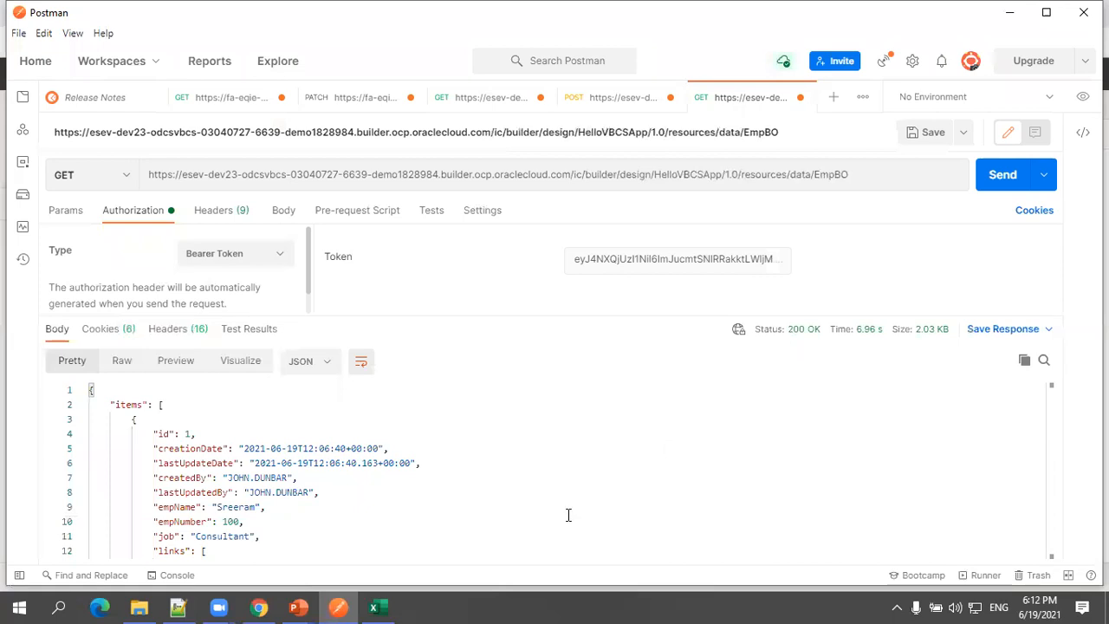
Copy the entire JSON response body into the empty "new 2" document in Notepad++.
{"action": "left_click", "coordinate": [470, 501]}
{"action": "key", "text": "ctrl+a"}
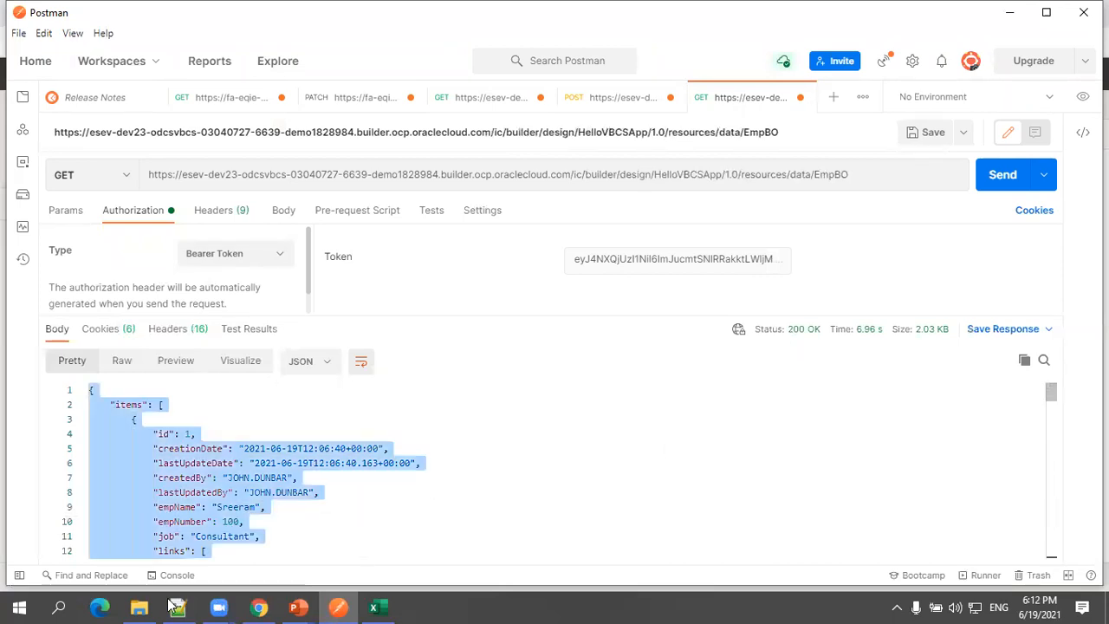
{"action": "key", "text": "alt+Tab"}
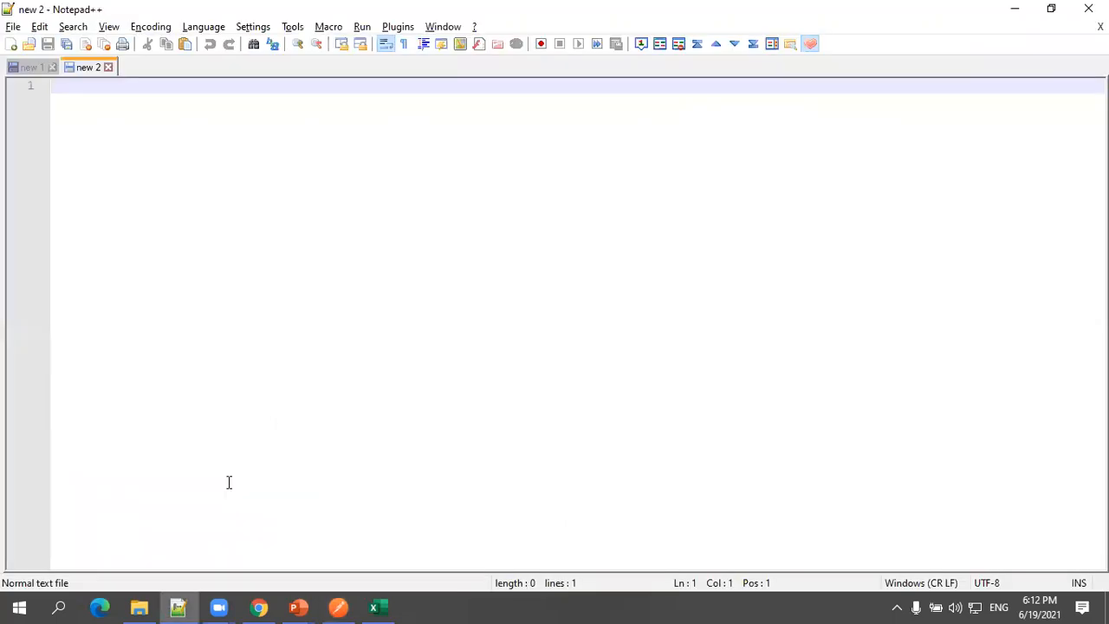
{"action": "key", "text": "ctrl+v"}
{"action": "key", "text": "ctrl+Home"}
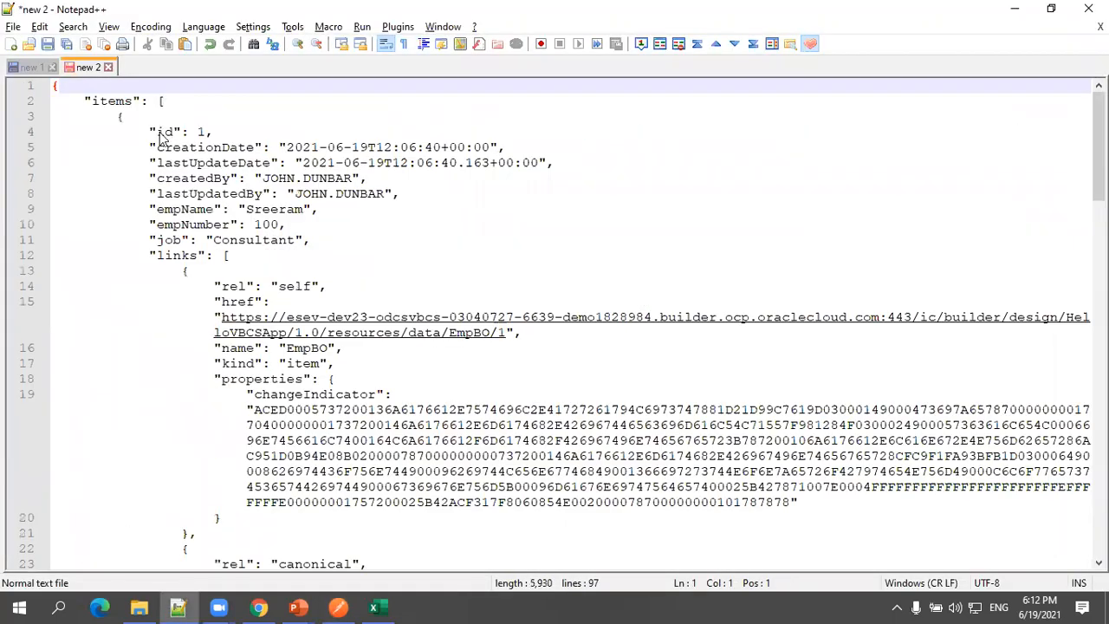
Highlight the id keys in the pasted JSON and examine each EmpBO record through to the count attribute.
{"action": "double_click", "coordinate": [163, 133]}
{"action": "scroll", "coordinate": [195, 488], "scroll_direction": "down", "scroll_amount": 7}
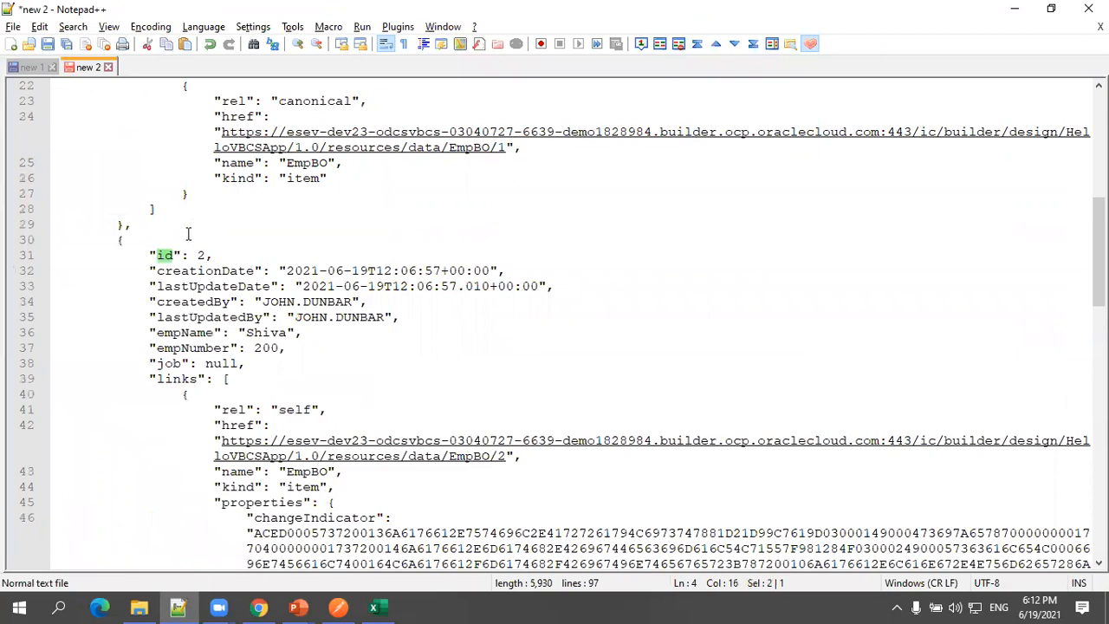
{"action": "scroll", "coordinate": [187, 234], "scroll_direction": "down", "scroll_amount": 5}
{"action": "scroll", "coordinate": [205, 386], "scroll_direction": "down", "scroll_amount": 8}
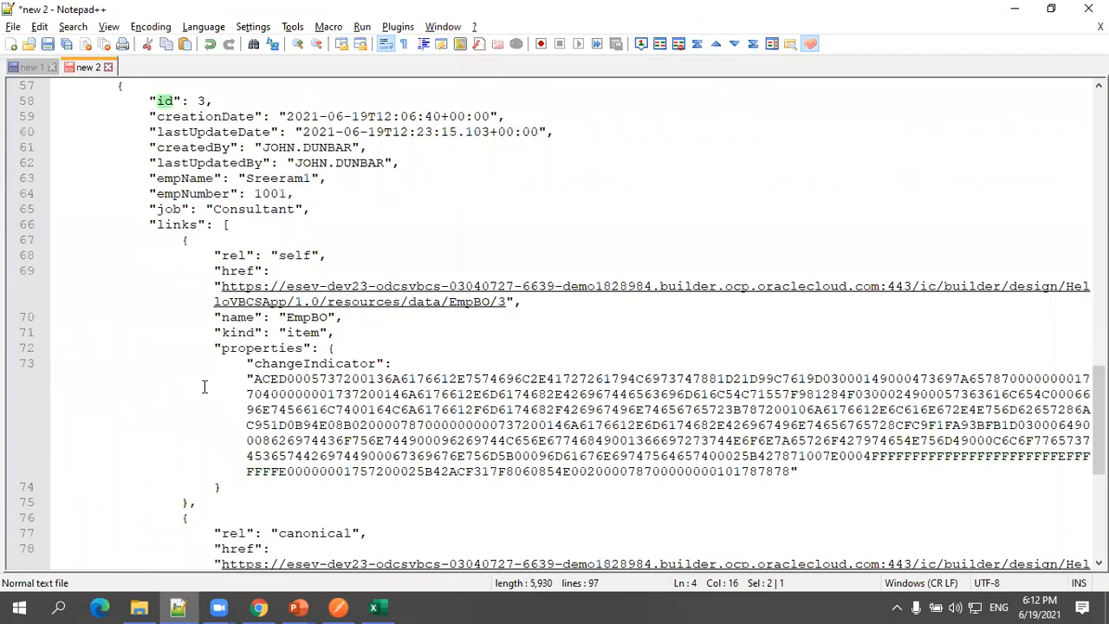
{"action": "scroll", "coordinate": [205, 386], "scroll_direction": "down", "scroll_amount": 7}
{"action": "left_click", "coordinate": [100, 322]}
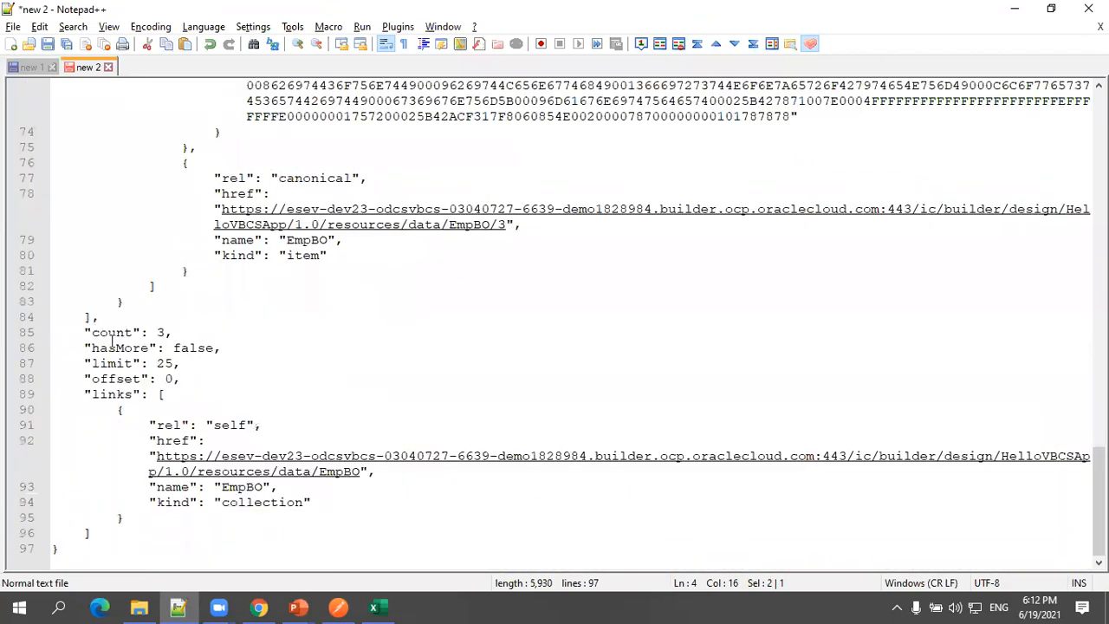
{"action": "left_click", "coordinate": [171, 333]}
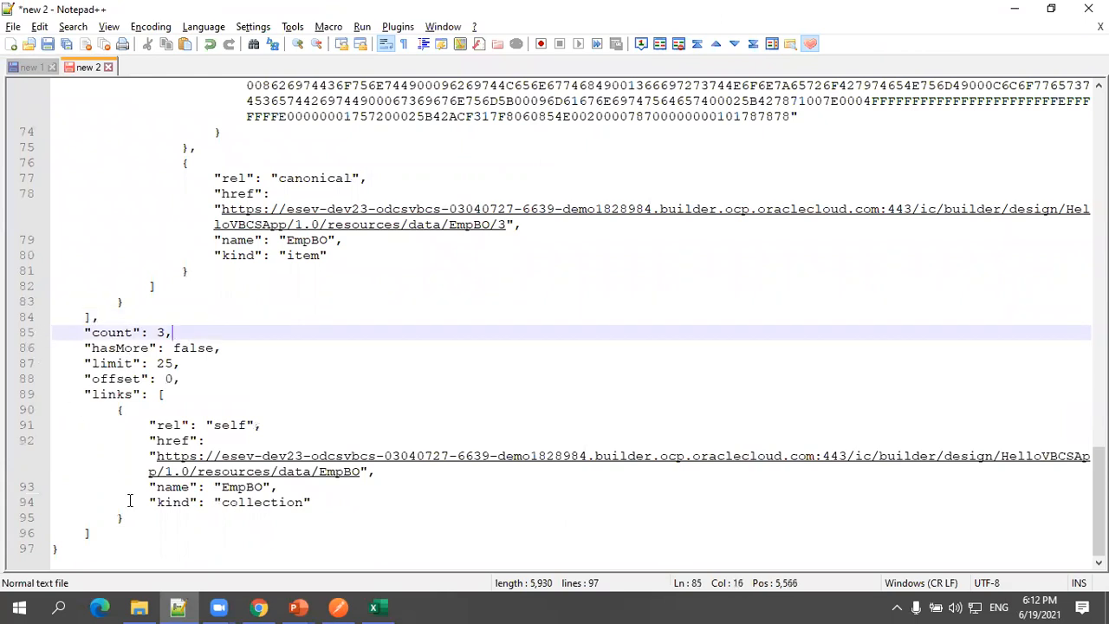
Highlight the count attribute, switch to Visual Builder, and review the request path URL of EmpBO's create_EmpBO endpoint.
{"action": "key", "text": "shift+Home"}
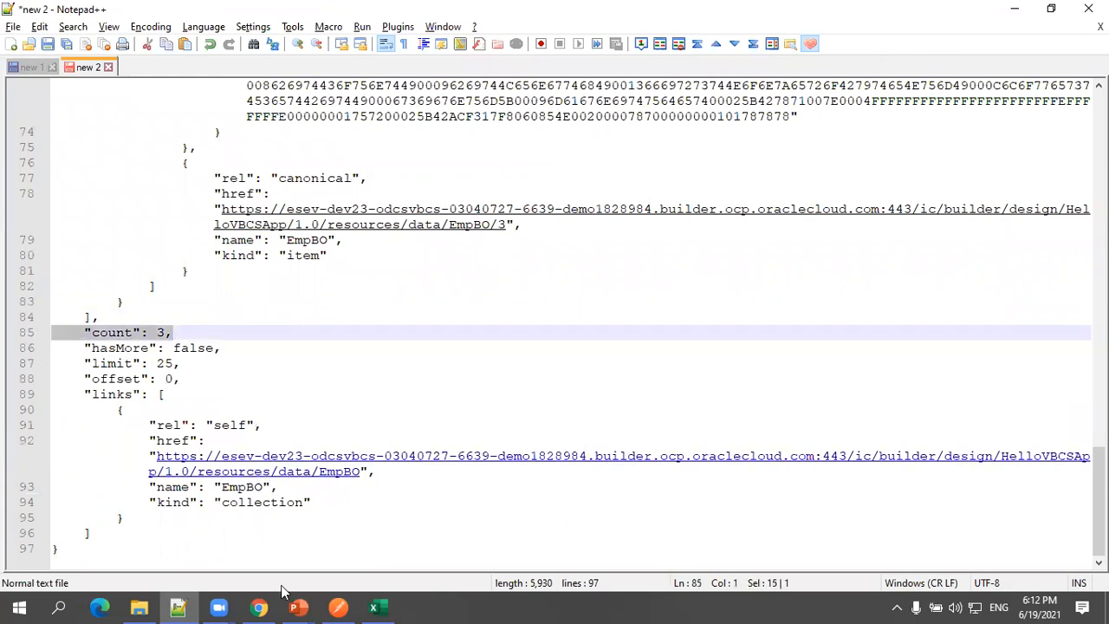
{"action": "left_click", "coordinate": [260, 607]}
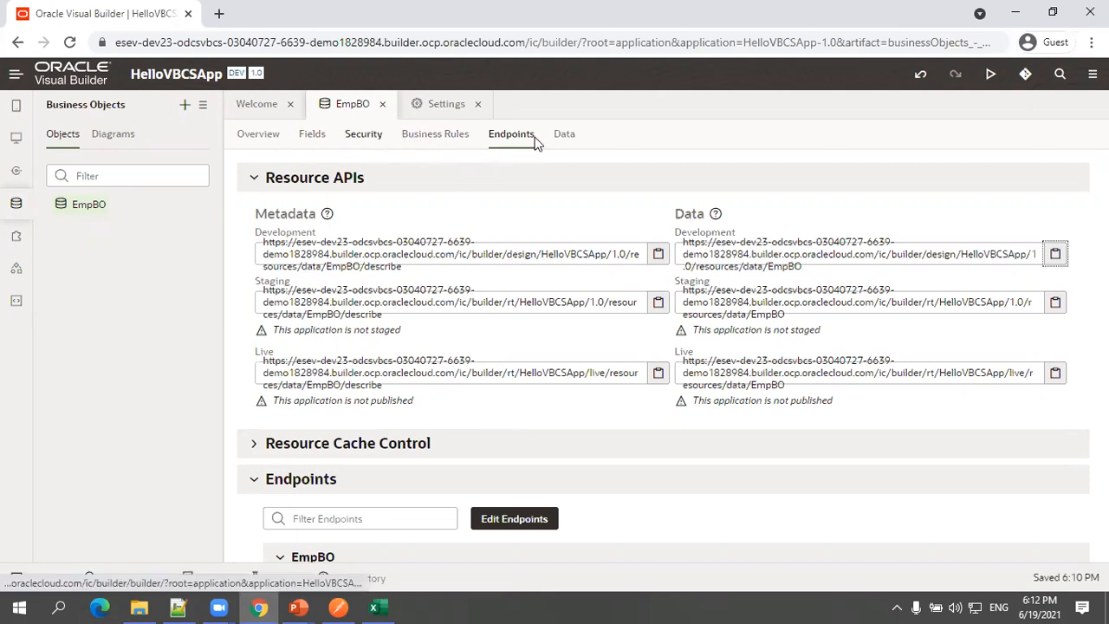
{"action": "scroll", "coordinate": [422, 510], "scroll_direction": "down", "scroll_amount": 3}
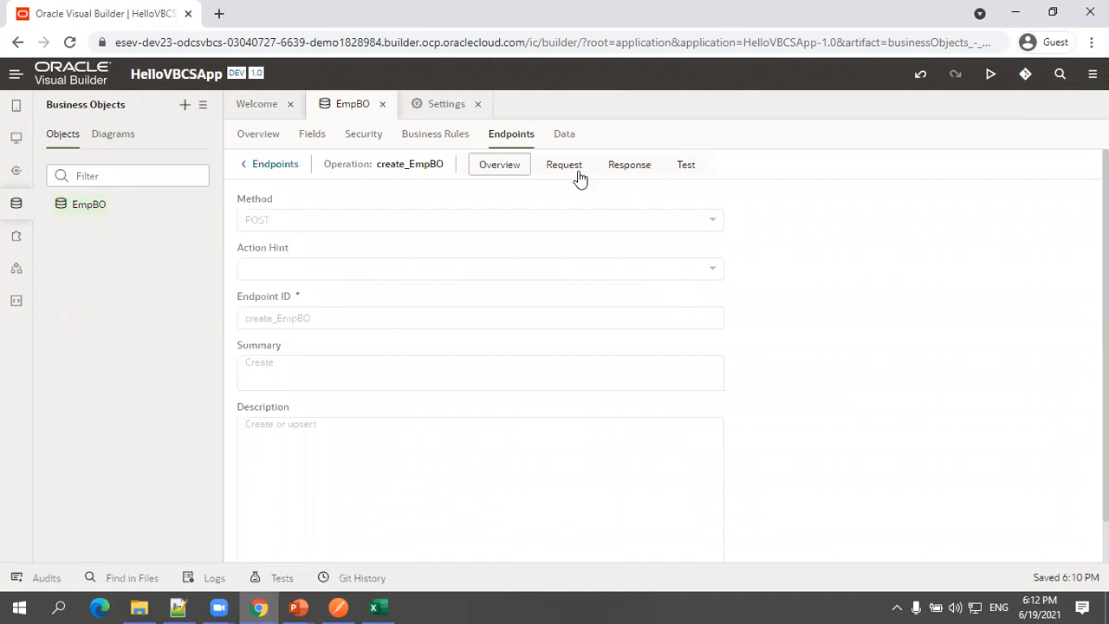
{"action": "left_click", "coordinate": [564, 164]}
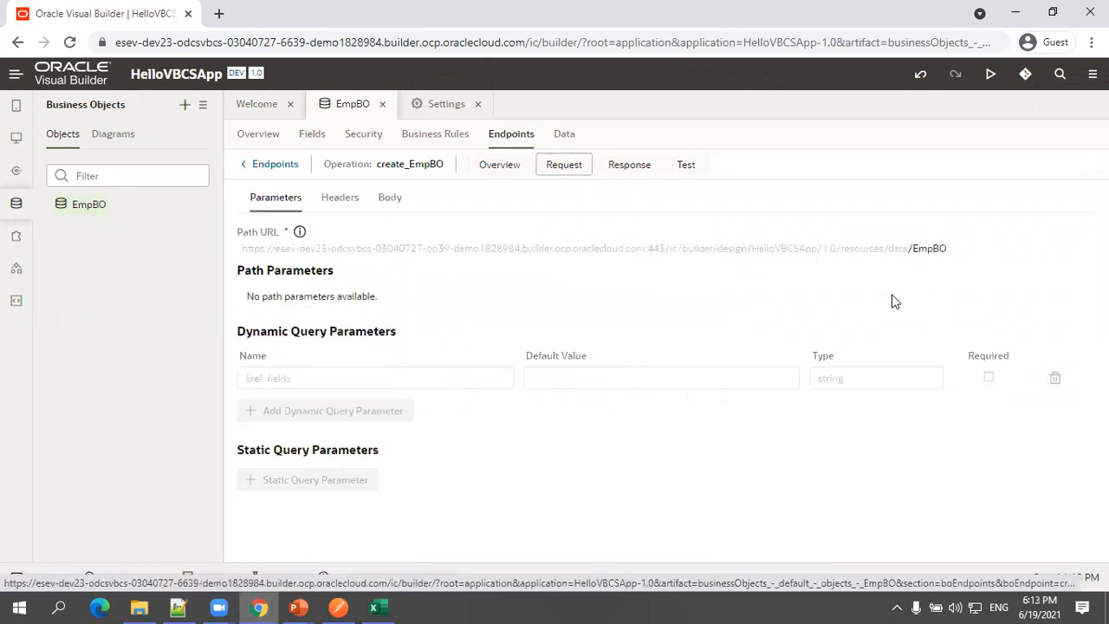
In Postman, duplicate the EmpBO GET request and change the copy's method to POST.
{"action": "left_click", "coordinate": [340, 606]}
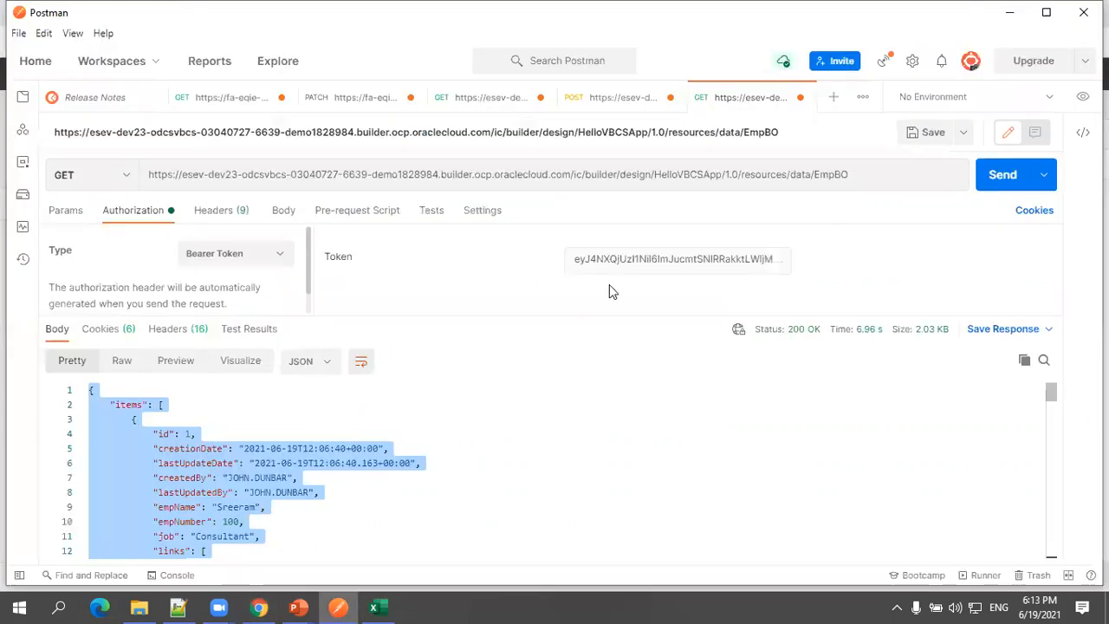
{"action": "left_click", "coordinate": [728, 101]}
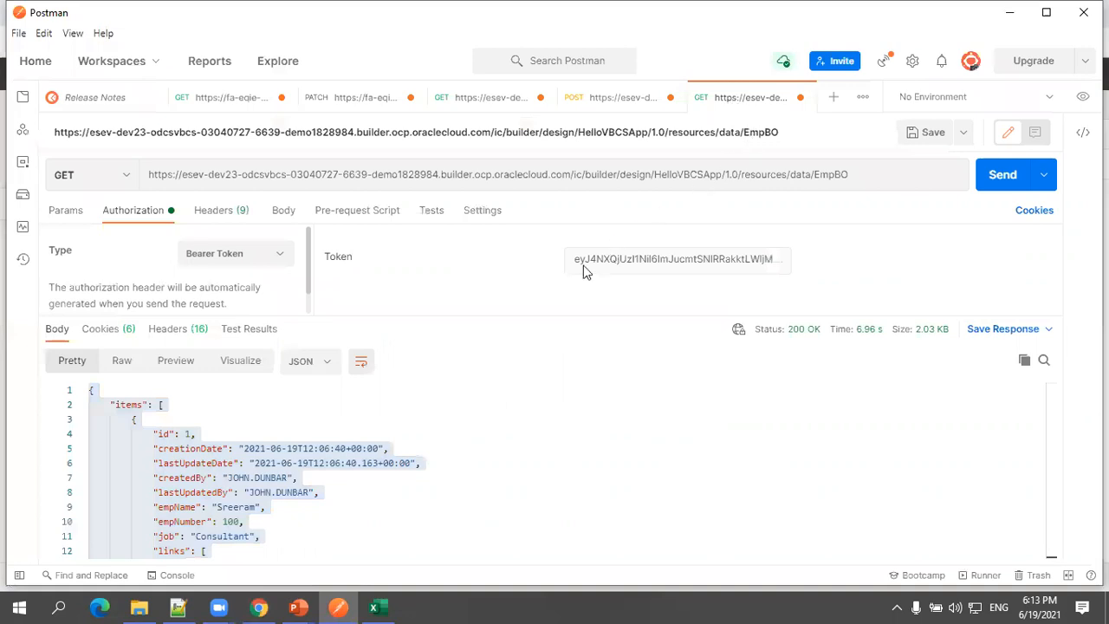
{"action": "right_click", "coordinate": [728, 102]}
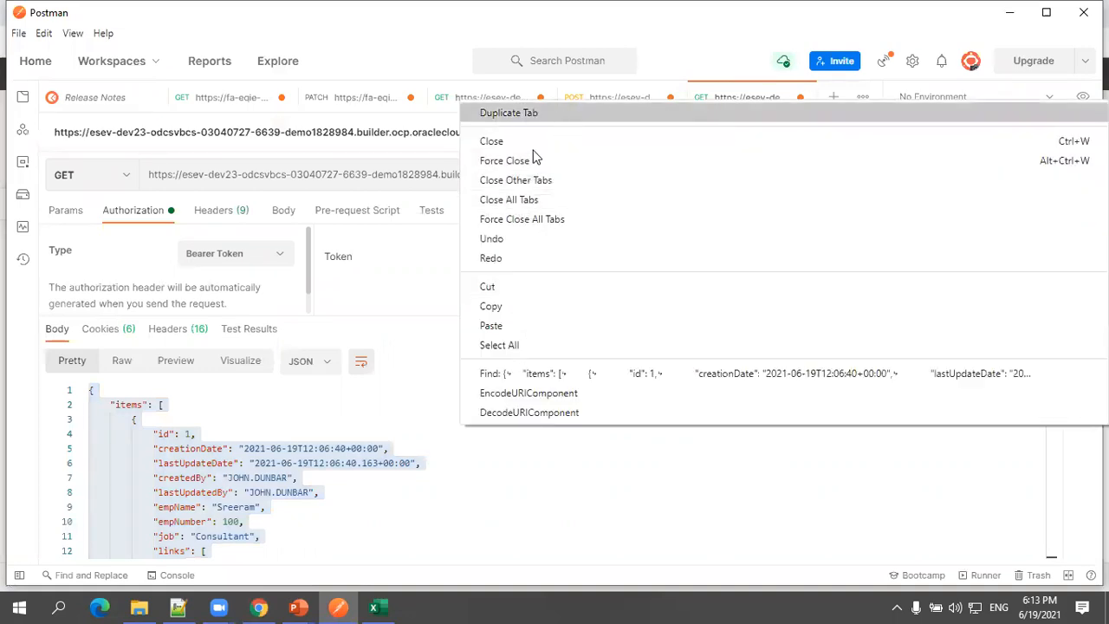
{"action": "left_click", "coordinate": [511, 112]}
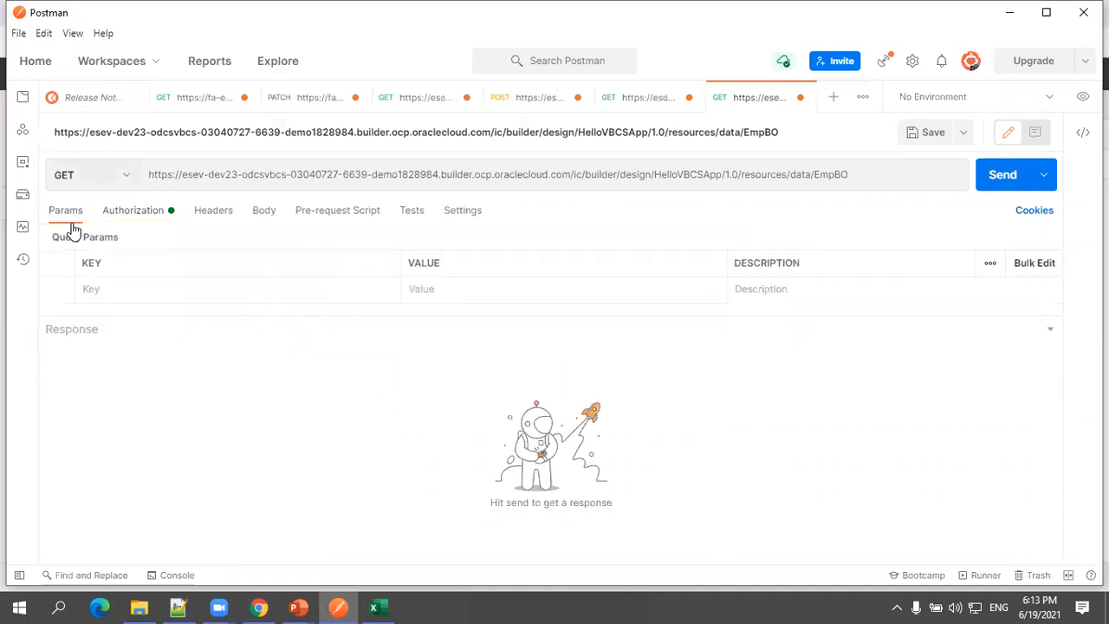
{"action": "left_click", "coordinate": [86, 174]}
{"action": "left_click", "coordinate": [75, 239]}
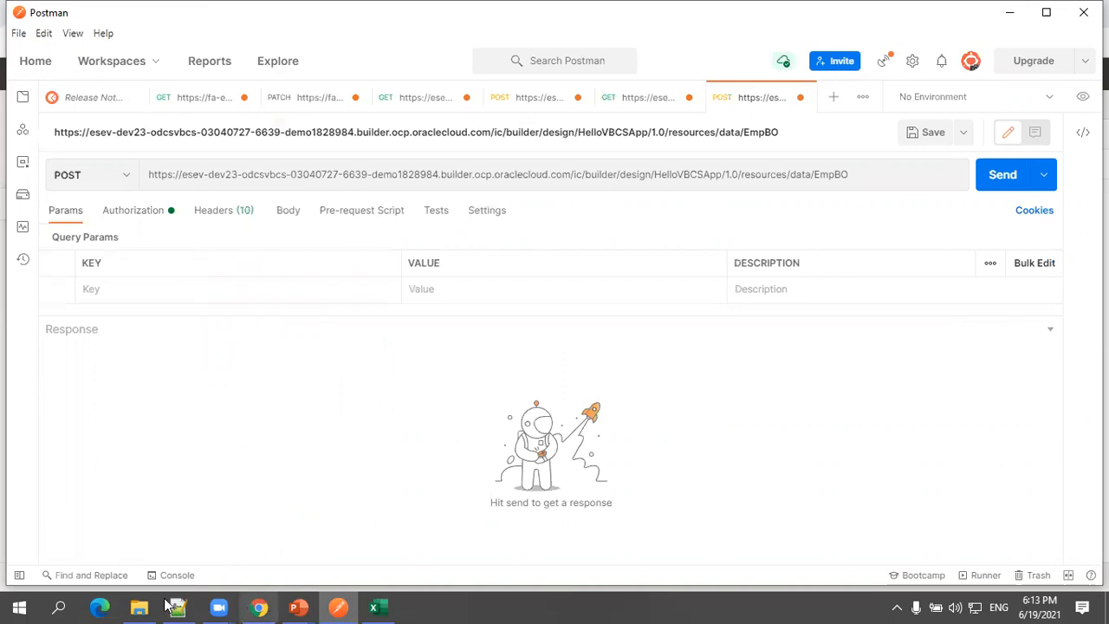
In Notepad++, copy the first record of "new 2" through its job attribute into a new document and add a closing brace.
{"action": "key", "text": "alt+Tab"}
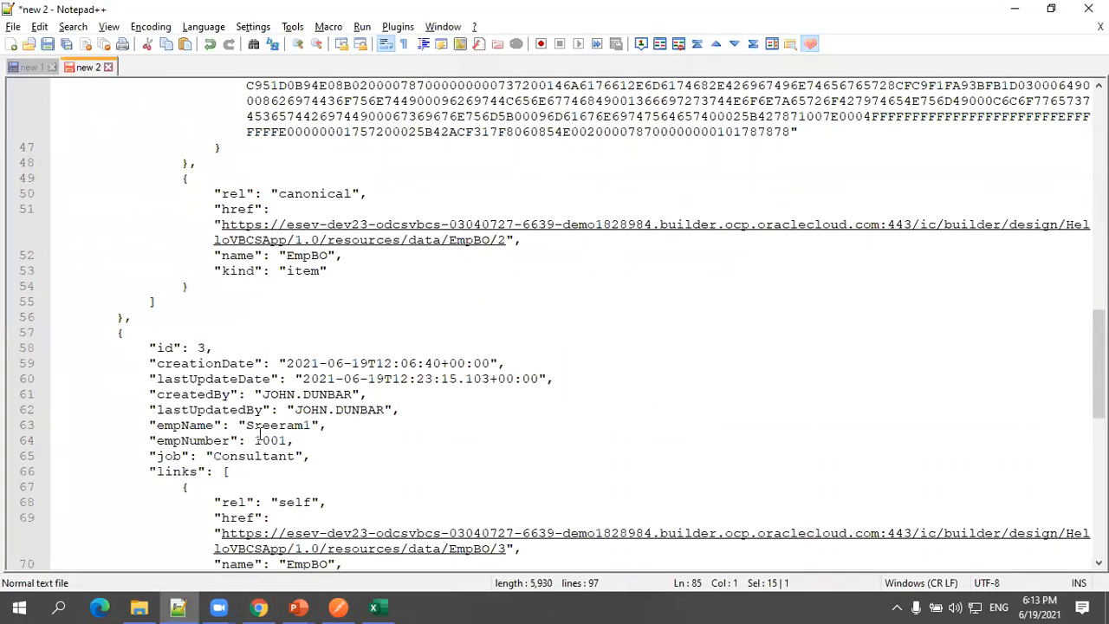
{"action": "scroll", "coordinate": [259, 435], "scroll_direction": "up", "scroll_amount": 10}
{"action": "scroll", "coordinate": [281, 347], "scroll_direction": "up", "scroll_amount": 5}
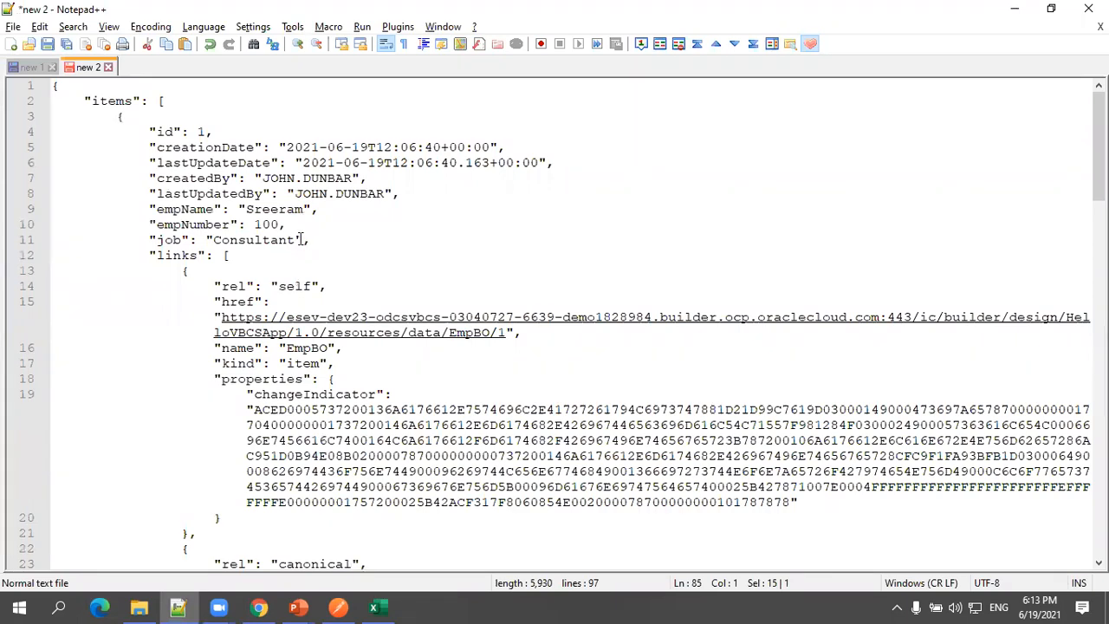
{"action": "left_click_drag", "start_coordinate": [304, 239], "coordinate": [35, 135]}
{"action": "left_click", "coordinate": [220, 255]}
{"action": "left_click", "coordinate": [304, 239]}
{"action": "left_click", "coordinate": [21, 121], "text": "shift"}
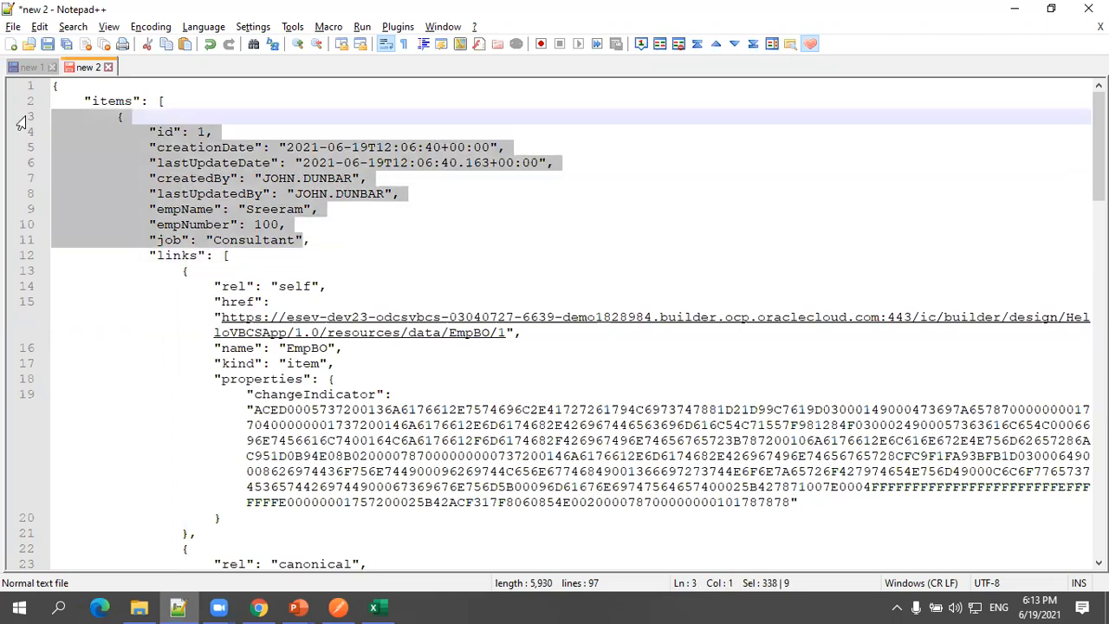
{"action": "key", "text": "ctrl+n"}
{"action": "key", "text": "ctrl+v"}
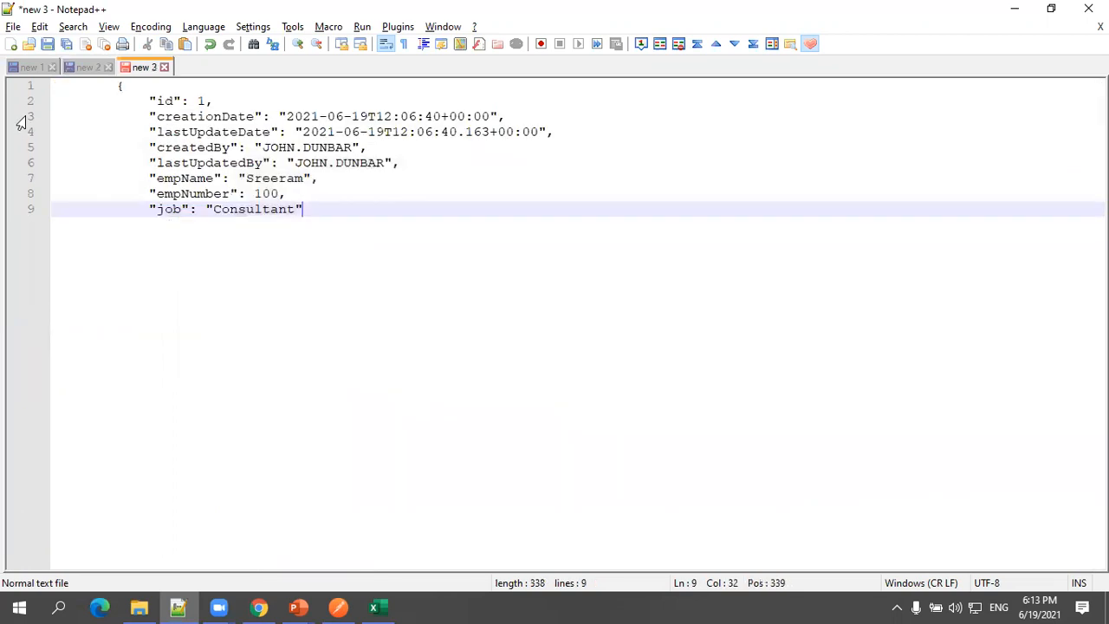
{"action": "key", "text": "Return"}
{"action": "type", "text": "}"}
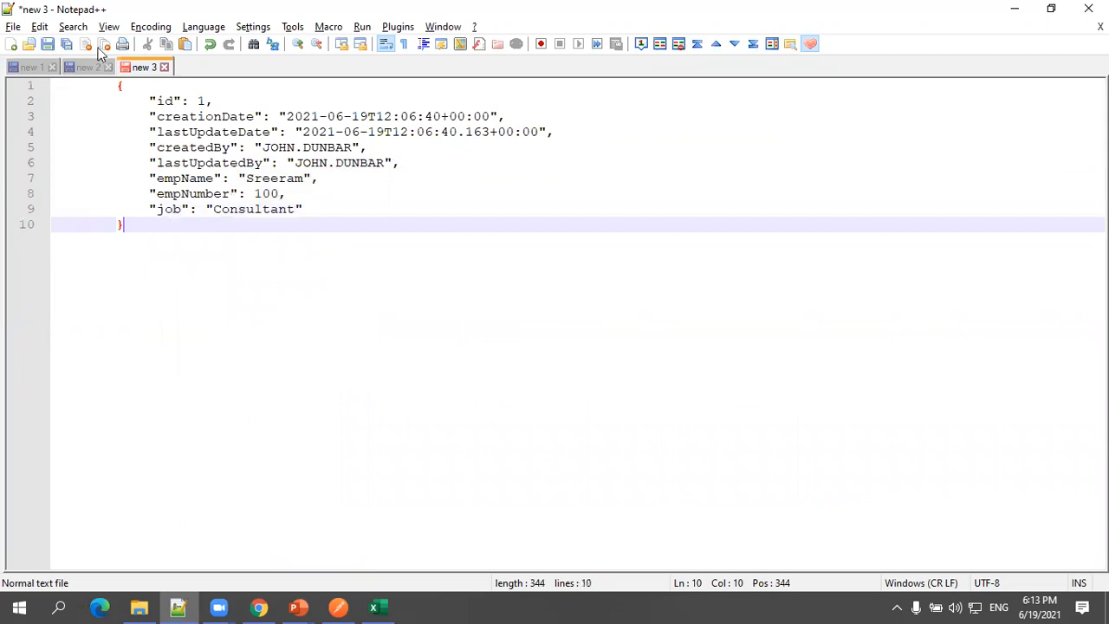
Set the copied record's id to 4 and append 4 to its empName, empNumber and job values.
{"action": "left_click", "coordinate": [198, 102]}
{"action": "key", "text": "Delete"}
{"action": "type", "text": "4"}
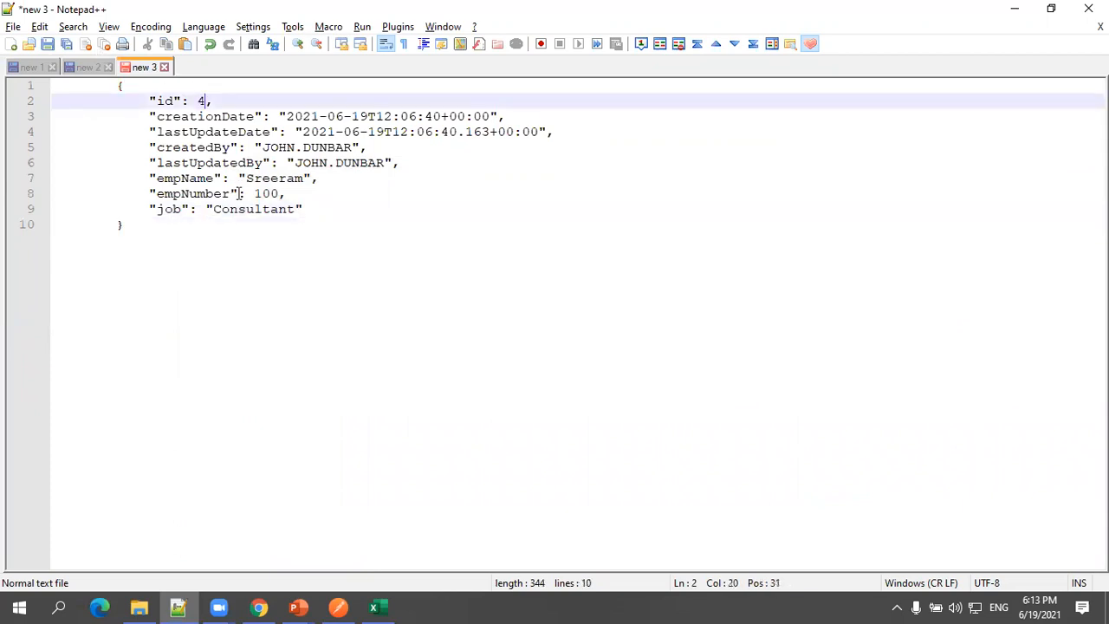
{"action": "left_click", "coordinate": [305, 178]}
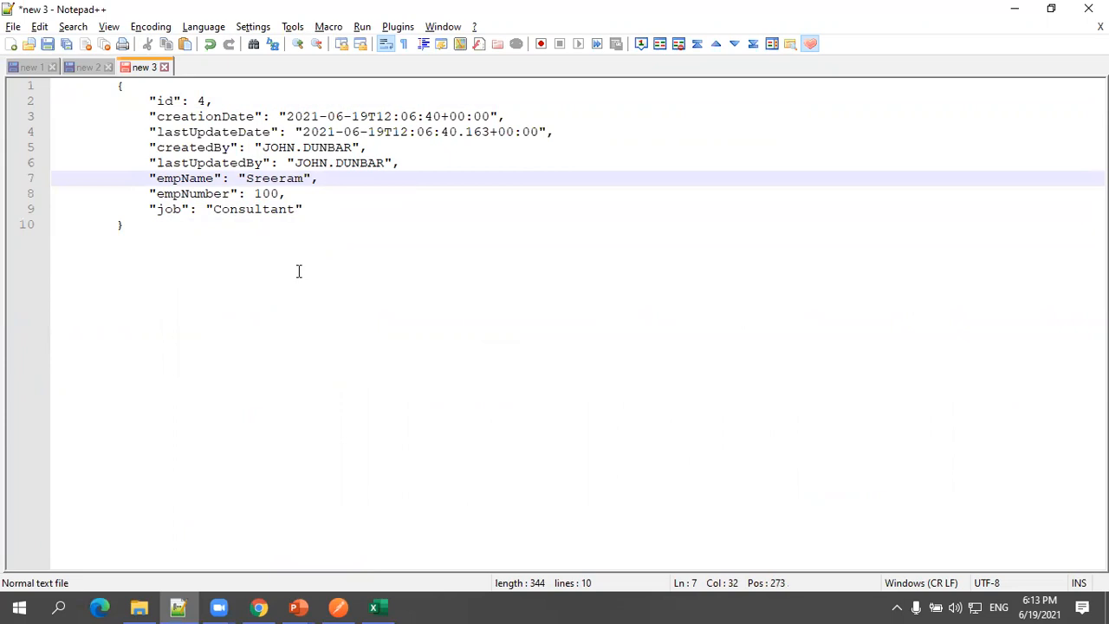
{"action": "type", "text": "4"}
{"action": "key", "text": "Down"}
{"action": "key", "text": "Left"}
{"action": "type", "text": "4"}
{"action": "key", "text": "Down"}
{"action": "key", "text": "Right"}
{"action": "type", "text": "4"}
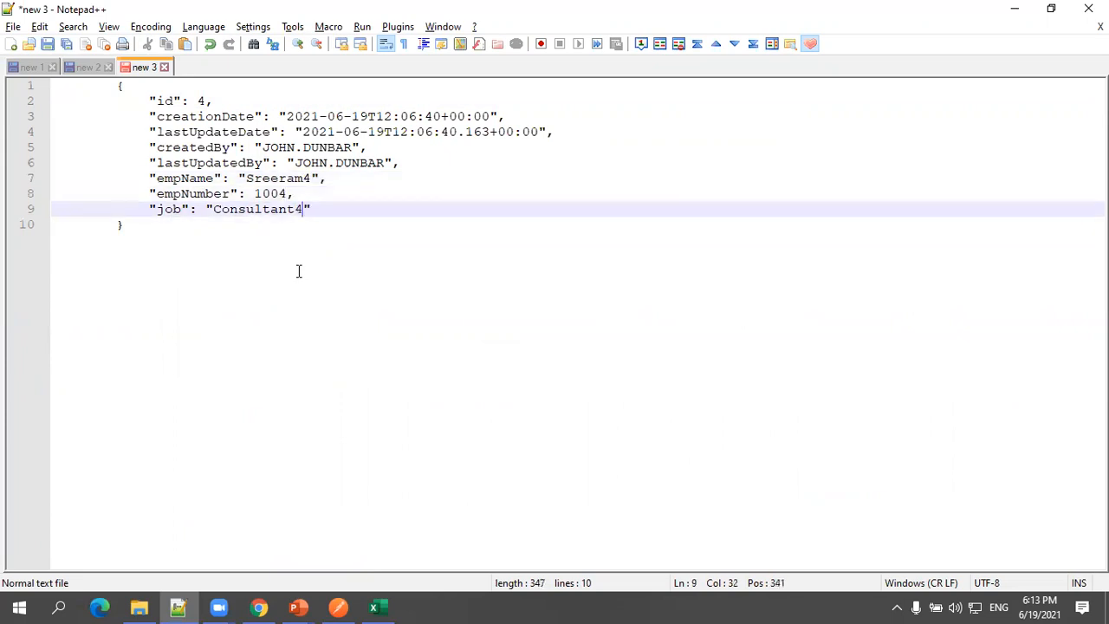
Copy the edited record into the Postman POST request as a raw JSON body, send the request, and enlarge the body area.
{"action": "key", "text": "Down"}
{"action": "key", "text": "ctrl+a"}
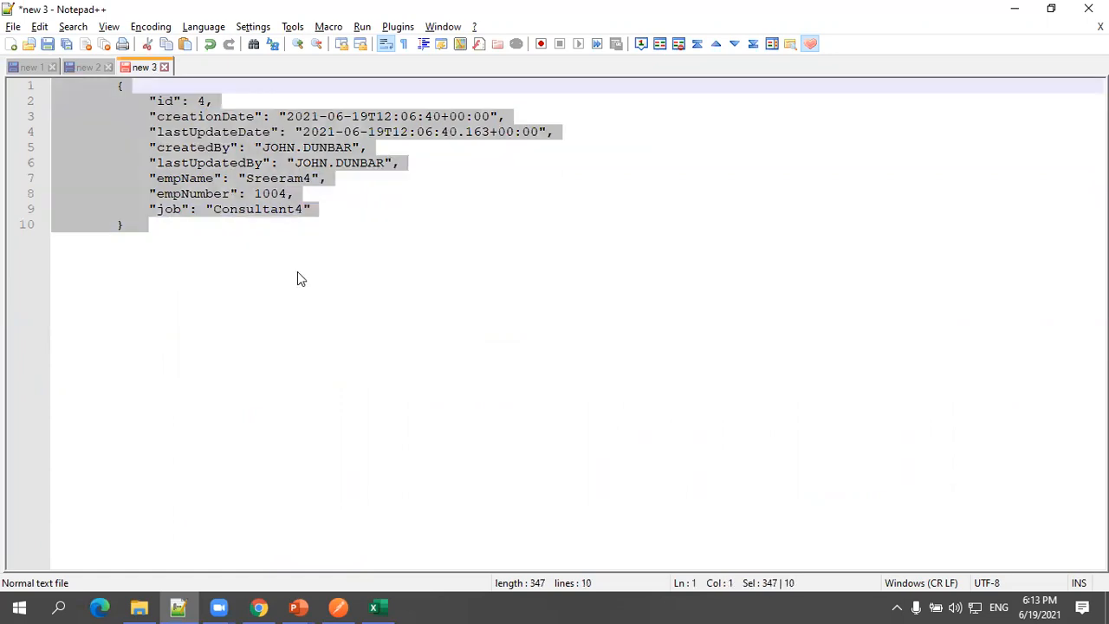
{"action": "key", "text": "alt+Tab"}
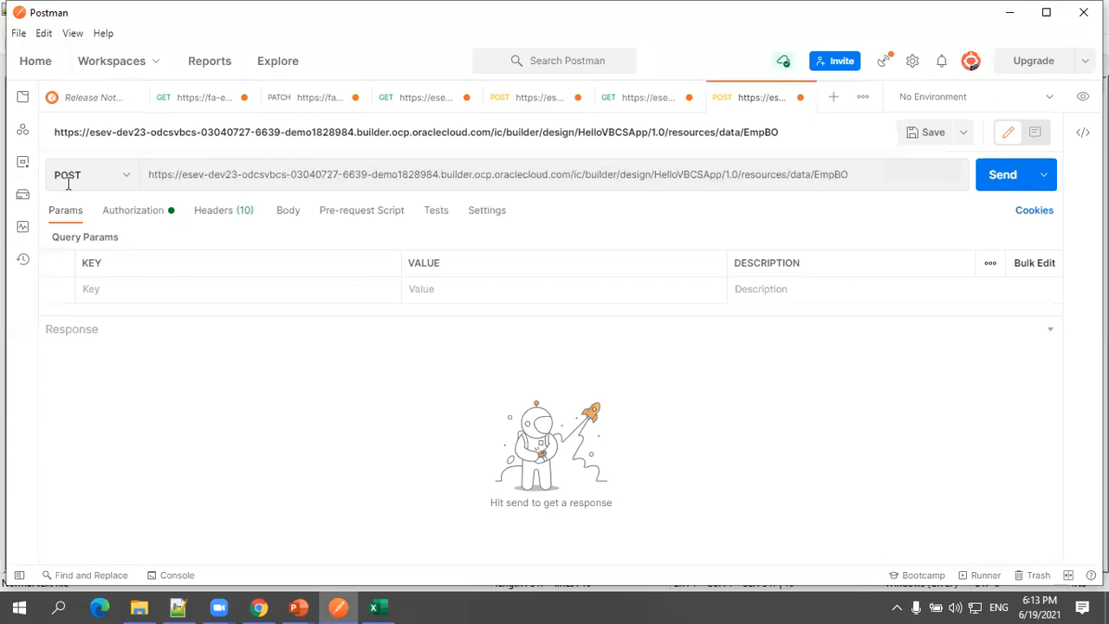
{"action": "left_click", "coordinate": [130, 213]}
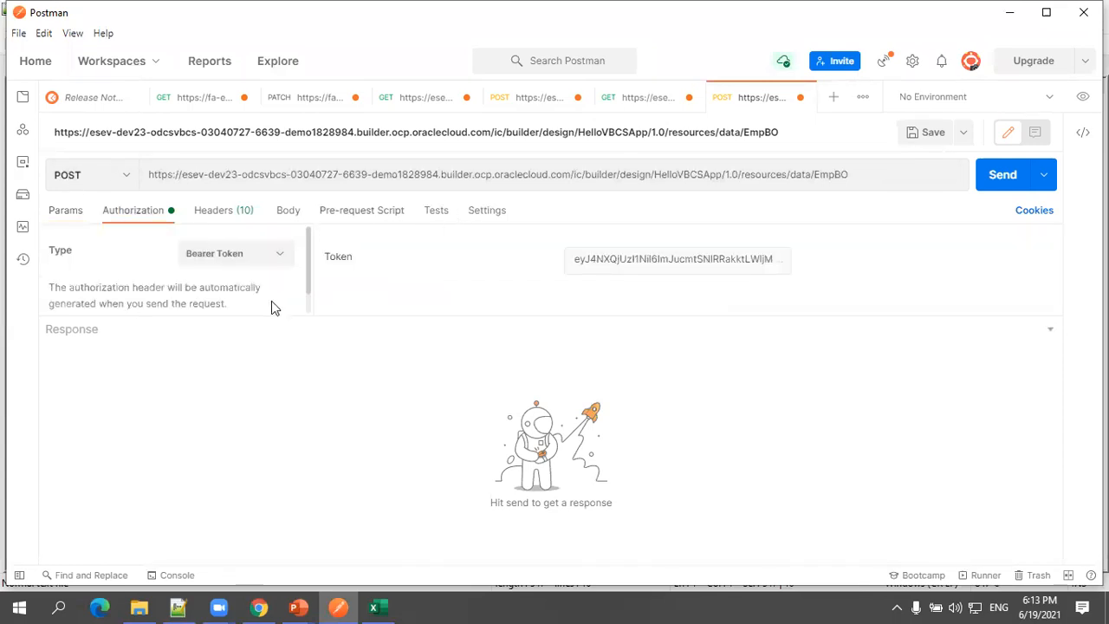
{"action": "left_click", "coordinate": [287, 211]}
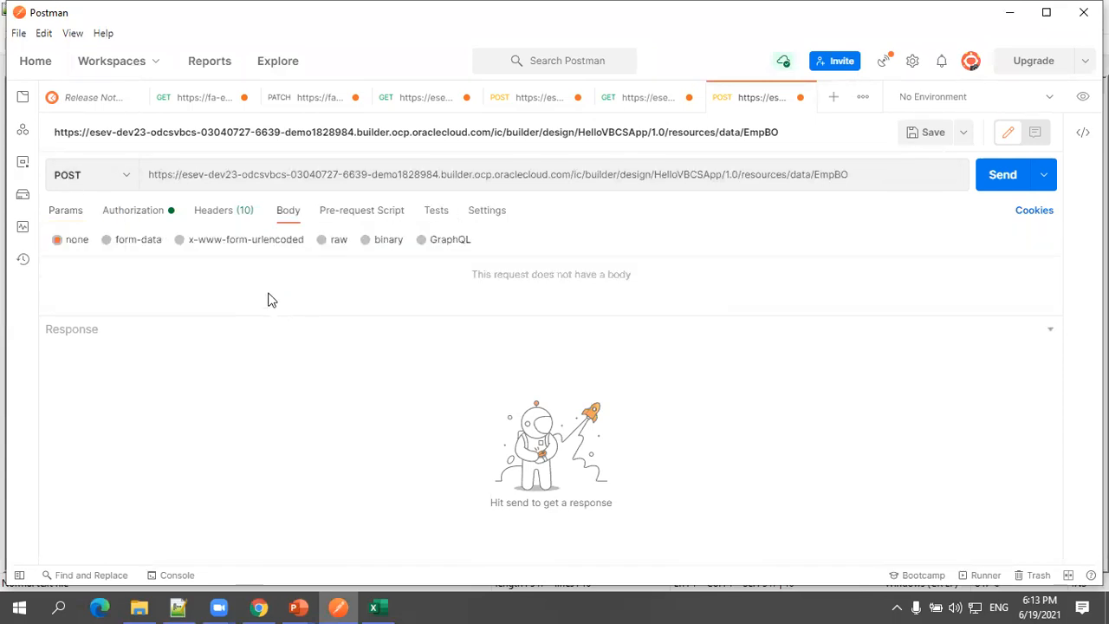
{"action": "left_click", "coordinate": [497, 241]}
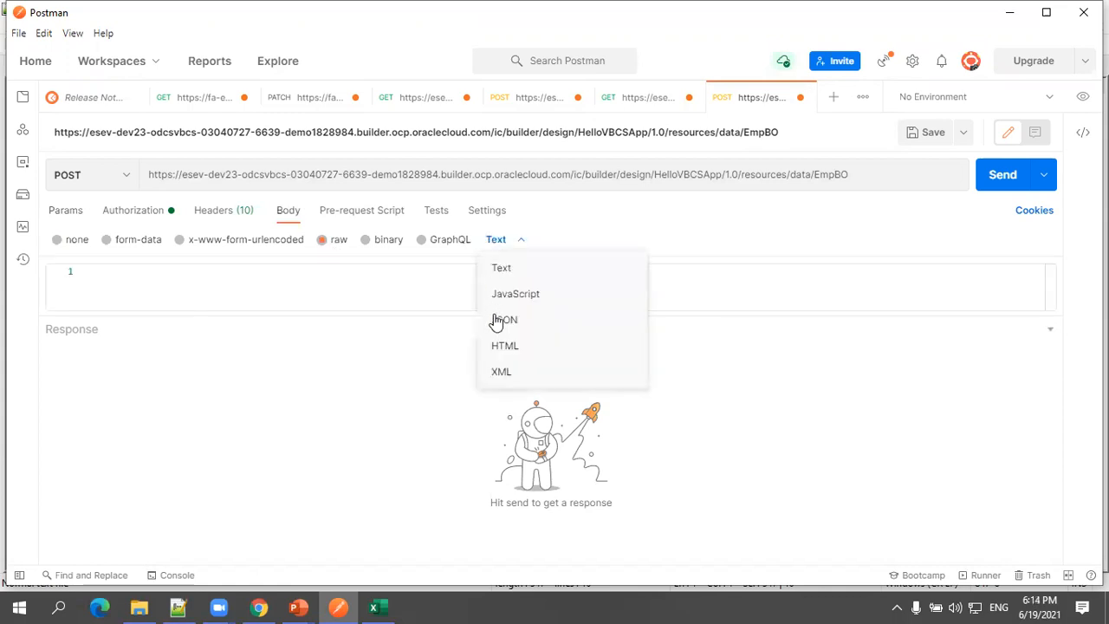
{"action": "left_click", "coordinate": [436, 290]}
{"action": "key", "text": "ctrl+v"}
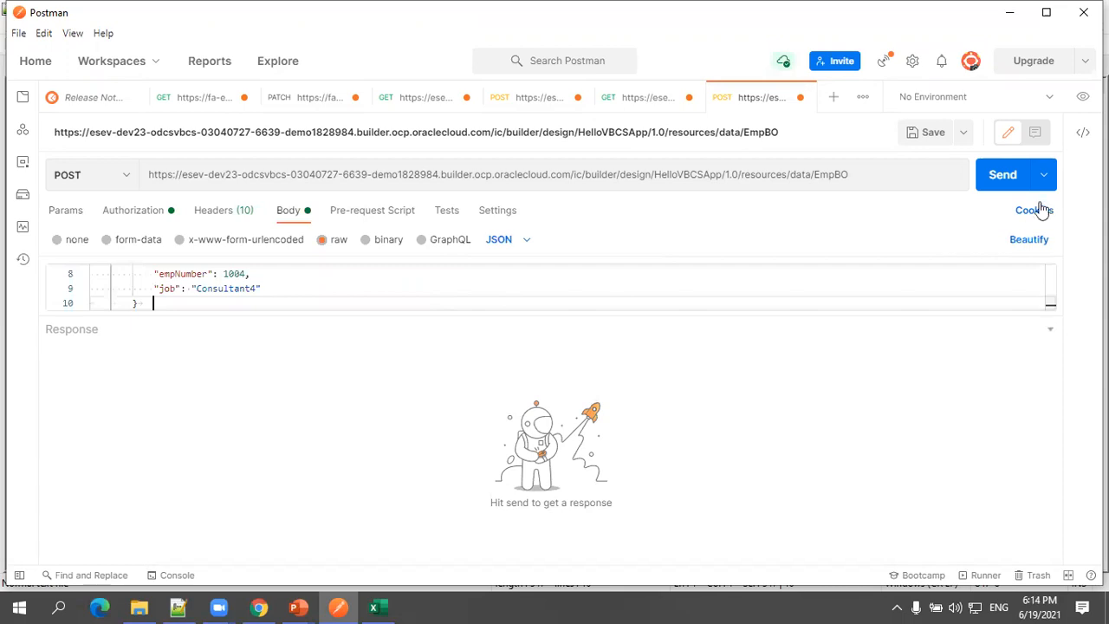
{"action": "left_click", "coordinate": [1000, 189]}
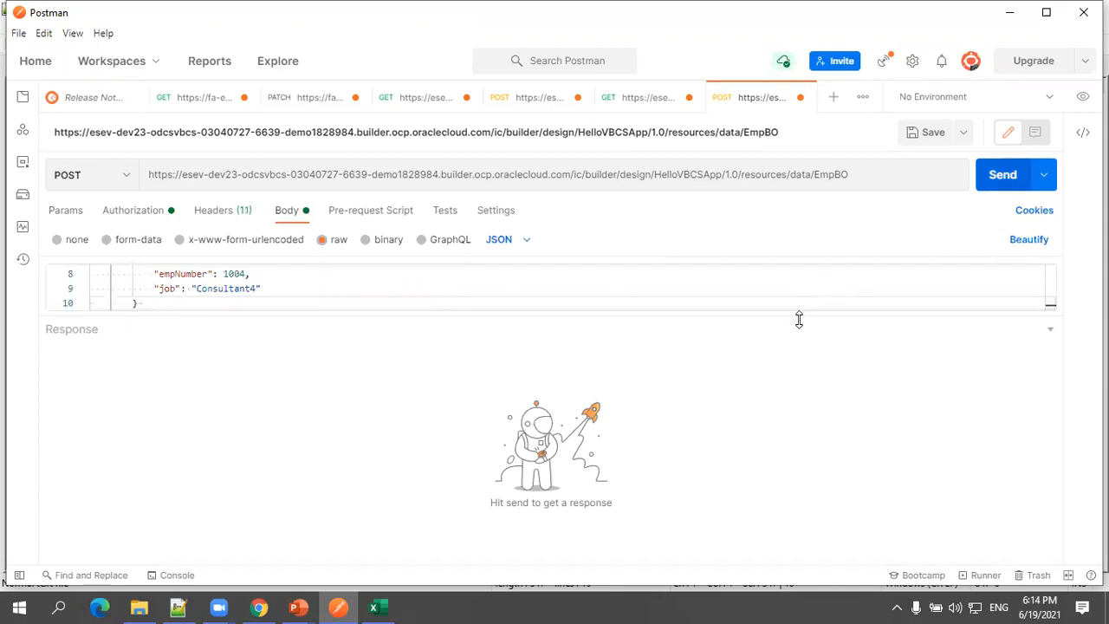
{"action": "left_click_drag", "start_coordinate": [795, 373], "coordinate": [797, 386]}
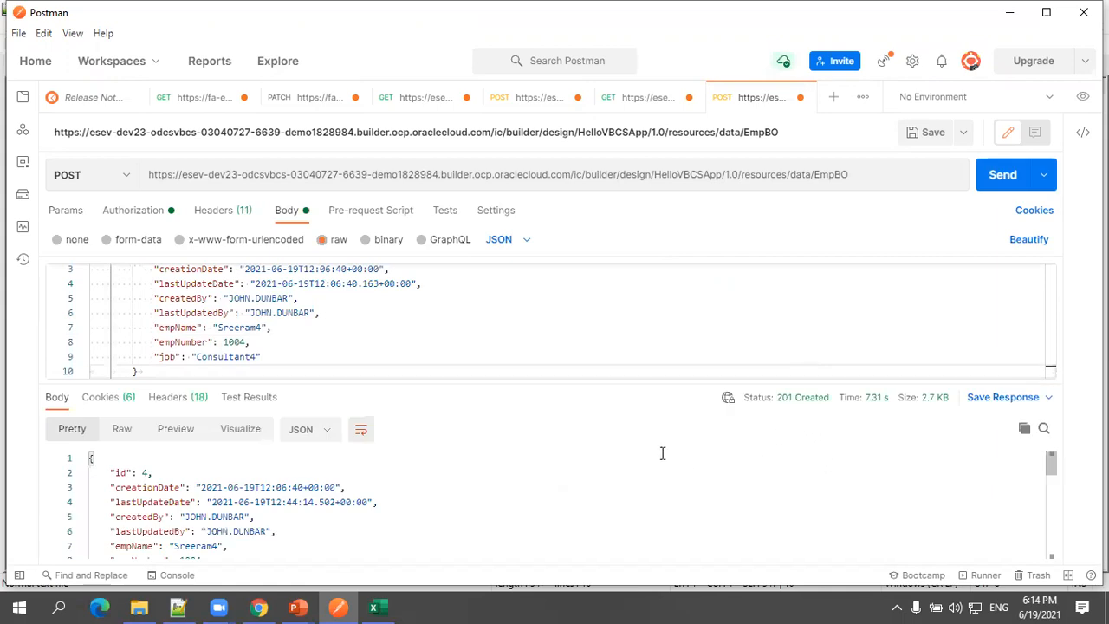
Resend the original EmpBO GET request and check the count attribute near the end of its response.
{"action": "left_click", "coordinate": [626, 99]}
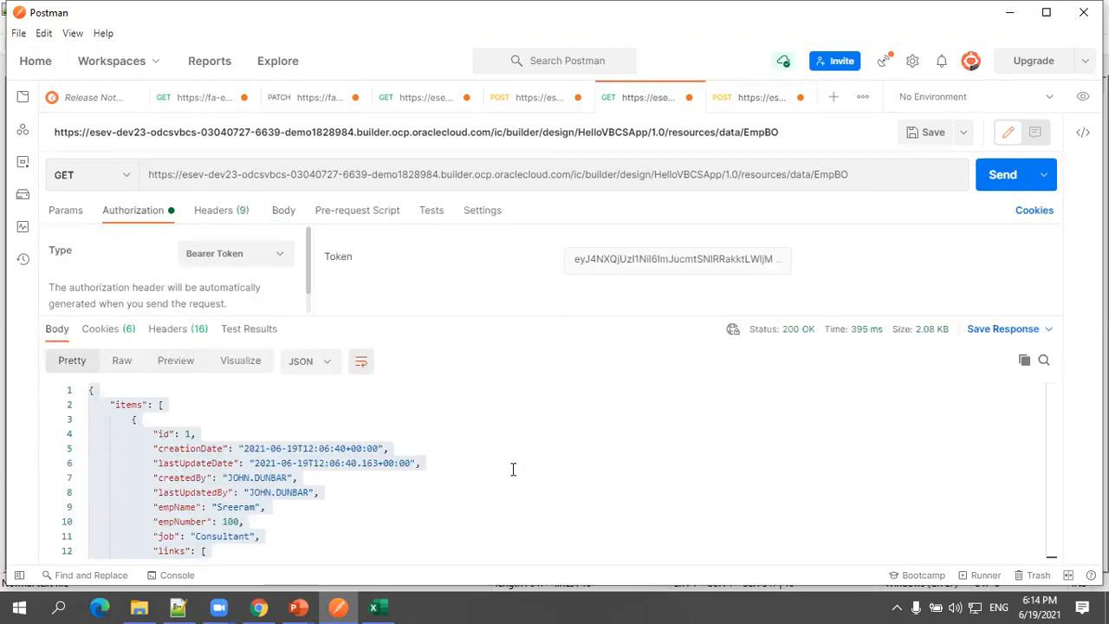
{"action": "scroll", "coordinate": [487, 486], "scroll_direction": "down", "scroll_amount": 7}
{"action": "scroll", "coordinate": [429, 536], "scroll_direction": "down", "scroll_amount": 3}
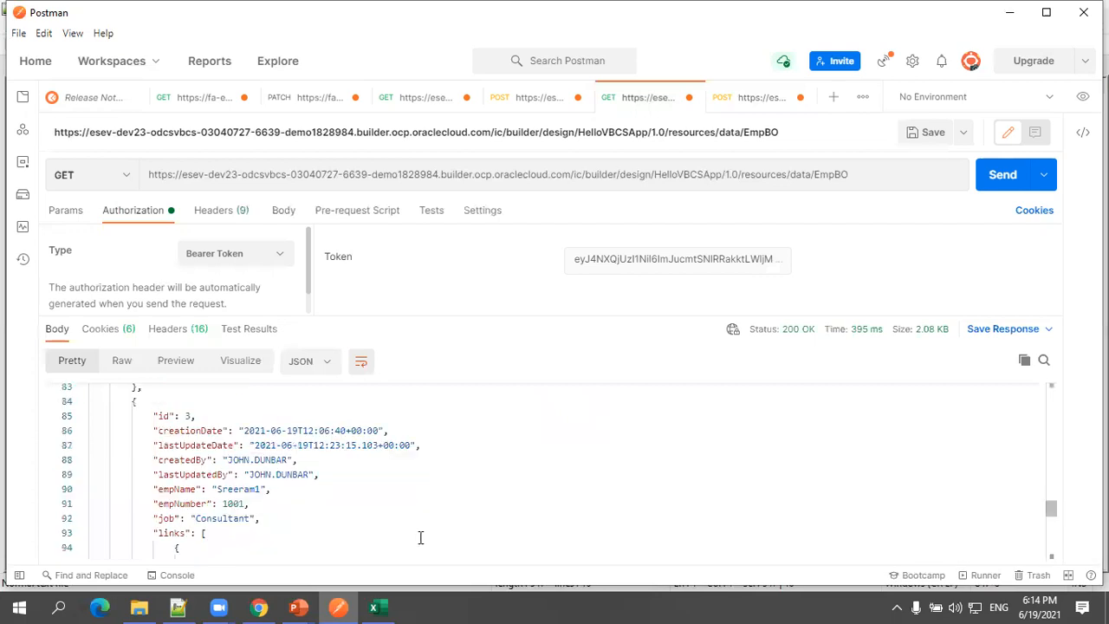
{"action": "scroll", "coordinate": [423, 535], "scroll_direction": "down", "scroll_amount": 10}
{"action": "scroll", "coordinate": [307, 530], "scroll_direction": "up", "scroll_amount": 1}
{"action": "left_click_drag", "start_coordinate": [163, 417], "coordinate": [176, 416]}
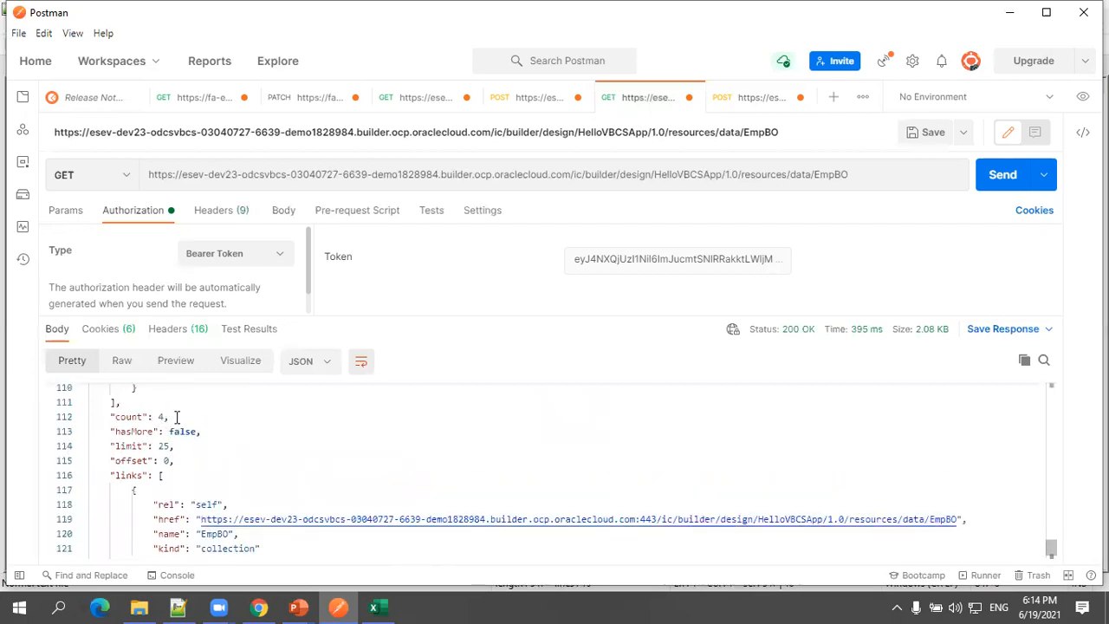
Examine the last EmpBO record and the collection attributes in the GET response.
{"action": "scroll", "coordinate": [309, 465], "scroll_direction": "up", "scroll_amount": 2}
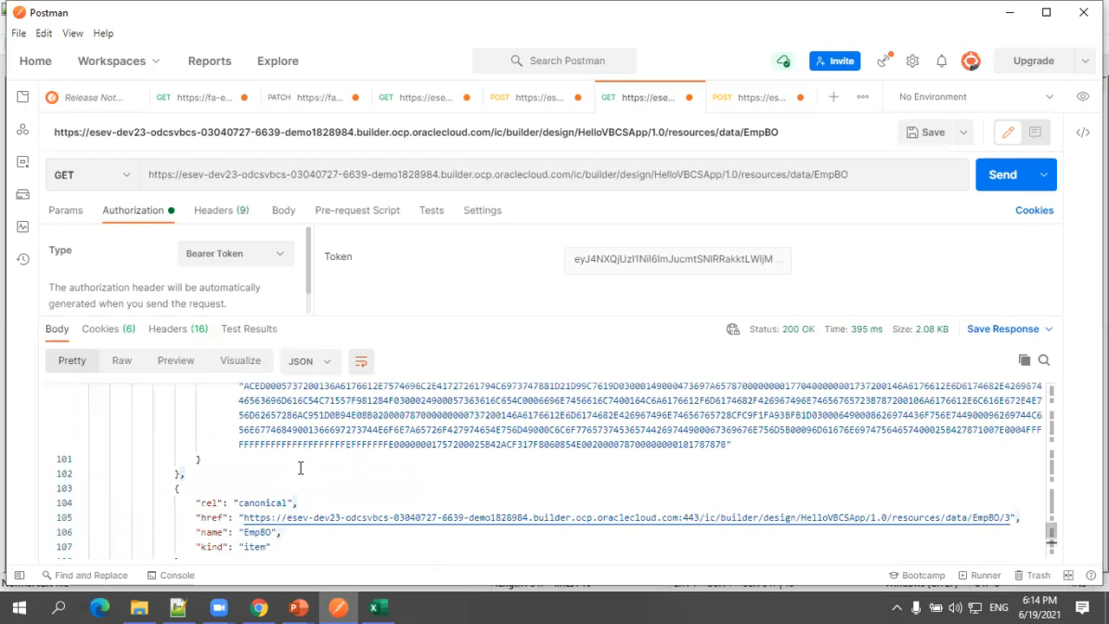
{"action": "scroll", "coordinate": [304, 460], "scroll_direction": "up", "scroll_amount": 3}
{"action": "scroll", "coordinate": [271, 433], "scroll_direction": "up", "scroll_amount": 1}
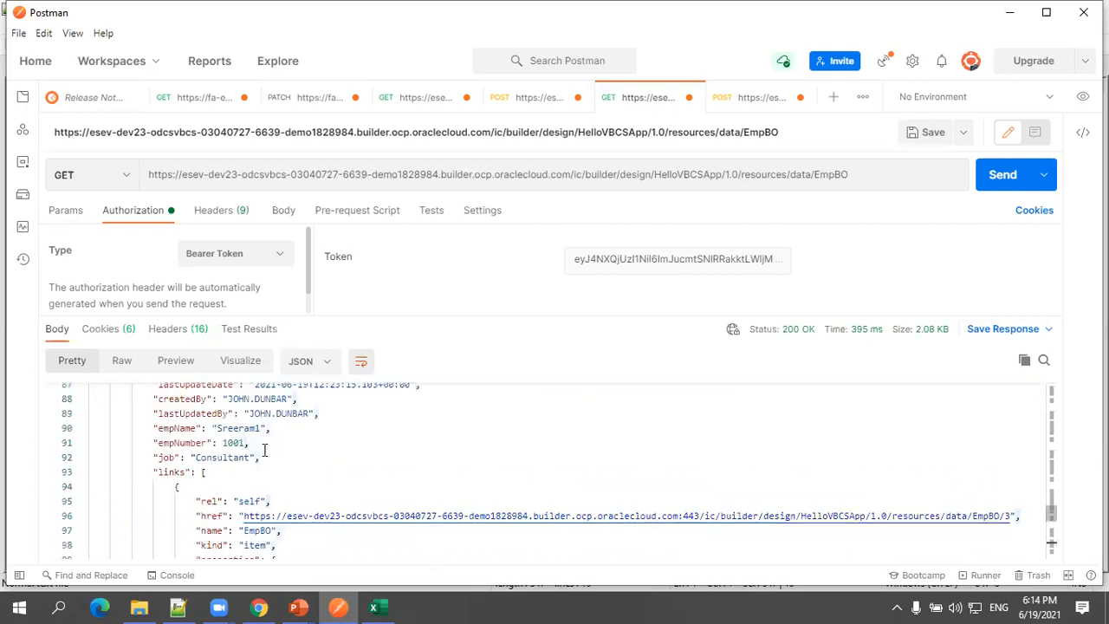
{"action": "scroll", "coordinate": [267, 448], "scroll_direction": "down", "scroll_amount": 1}
{"action": "scroll", "coordinate": [317, 448], "scroll_direction": "up", "scroll_amount": 1}
{"action": "scroll", "coordinate": [316, 448], "scroll_direction": "up", "scroll_amount": 1}
{"action": "scroll", "coordinate": [303, 467], "scroll_direction": "down", "scroll_amount": 7}
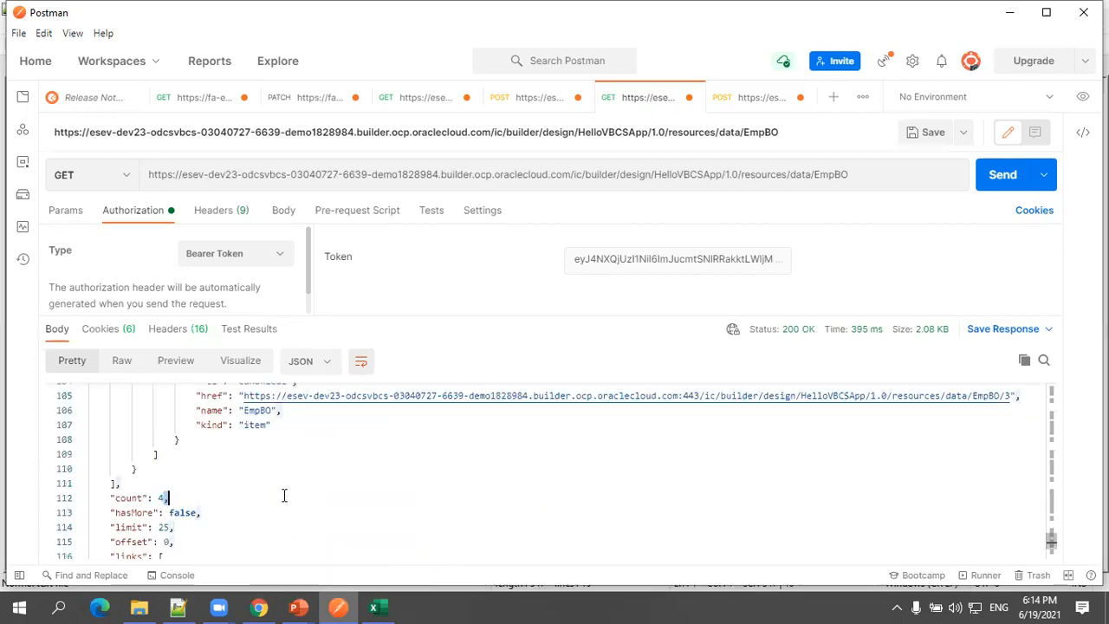
{"action": "scroll", "coordinate": [286, 491], "scroll_direction": "down", "scroll_amount": 3}
Copy the entire refreshed GET response and replace the contents of "new 2" in Notepad++ with it.
{"action": "left_click", "coordinate": [285, 494]}
{"action": "key", "text": "ctrl+a"}
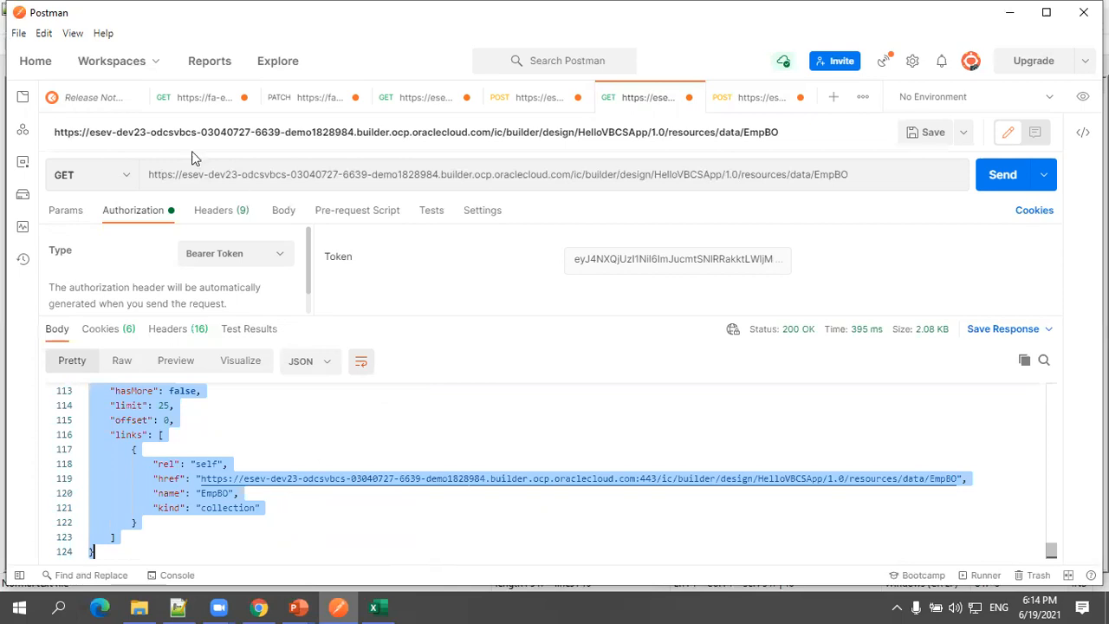
{"action": "key", "text": "alt+Tab"}
{"action": "key", "text": "ctrl+Tab"}
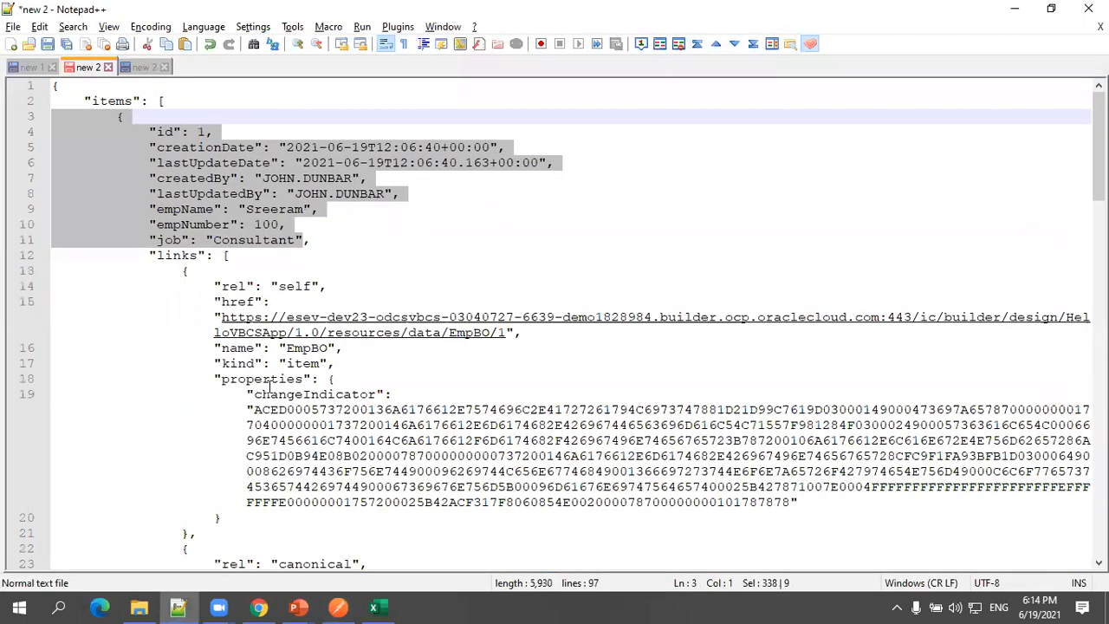
{"action": "left_click", "coordinate": [270, 381]}
{"action": "key", "text": "ctrl+a"}
{"action": "key", "text": "ctrl+v"}
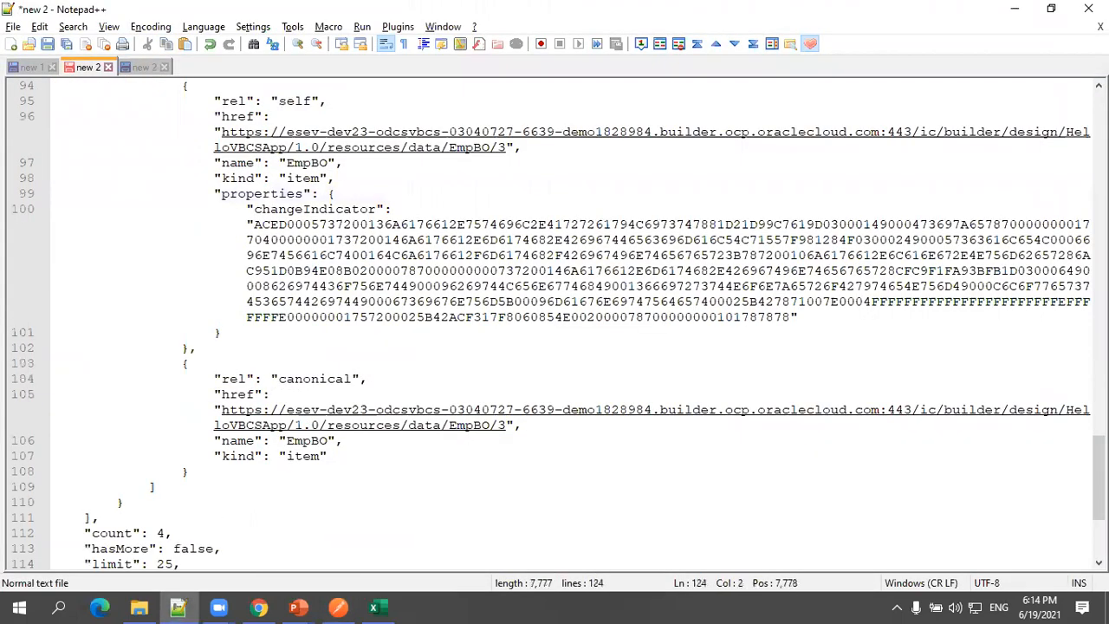
Search "new 2" from its beginning for the new record's employee number.
{"action": "key", "text": "ctrl+Home"}
{"action": "key", "text": "ctrl+f"}
{"action": "type", "text": "1004"}
{"action": "key", "text": "Return"}
{"action": "key", "text": "Escape"}
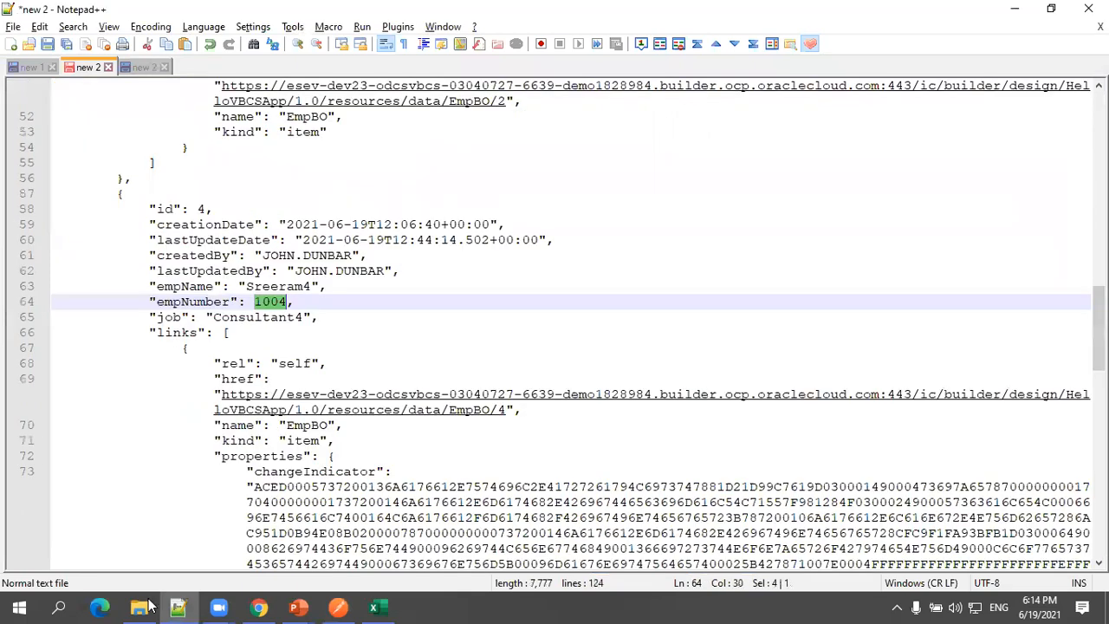
Switch to Visual Builder in Chrome and add an EmpBO data row with the employee's name, empNumber 5 and job consultant5.
{"action": "left_click", "coordinate": [260, 607]}
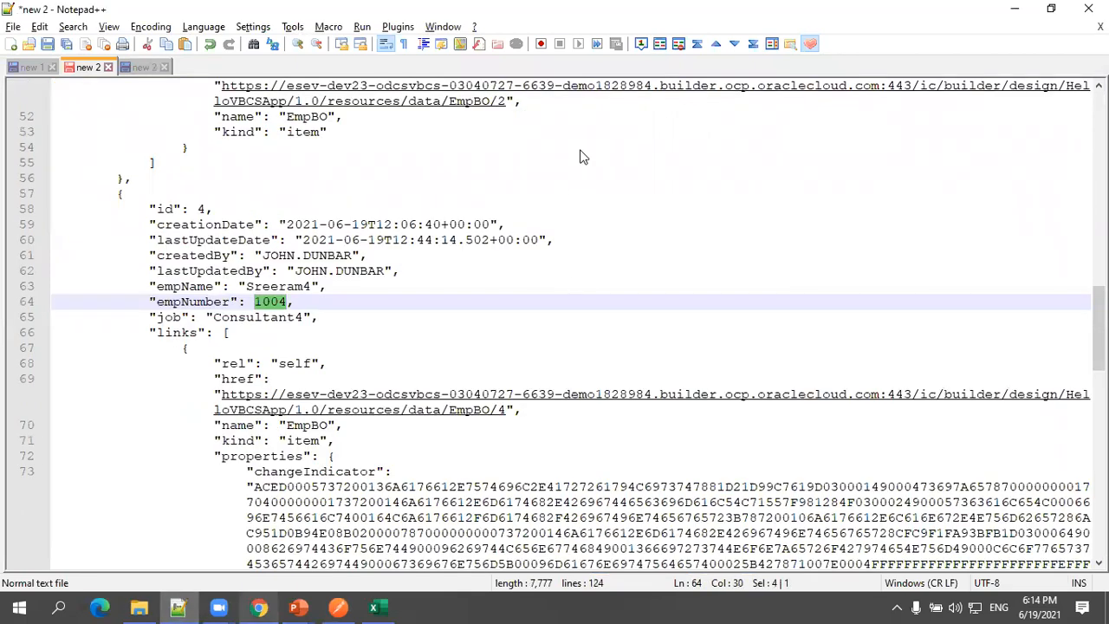
{"action": "left_click", "coordinate": [564, 135]}
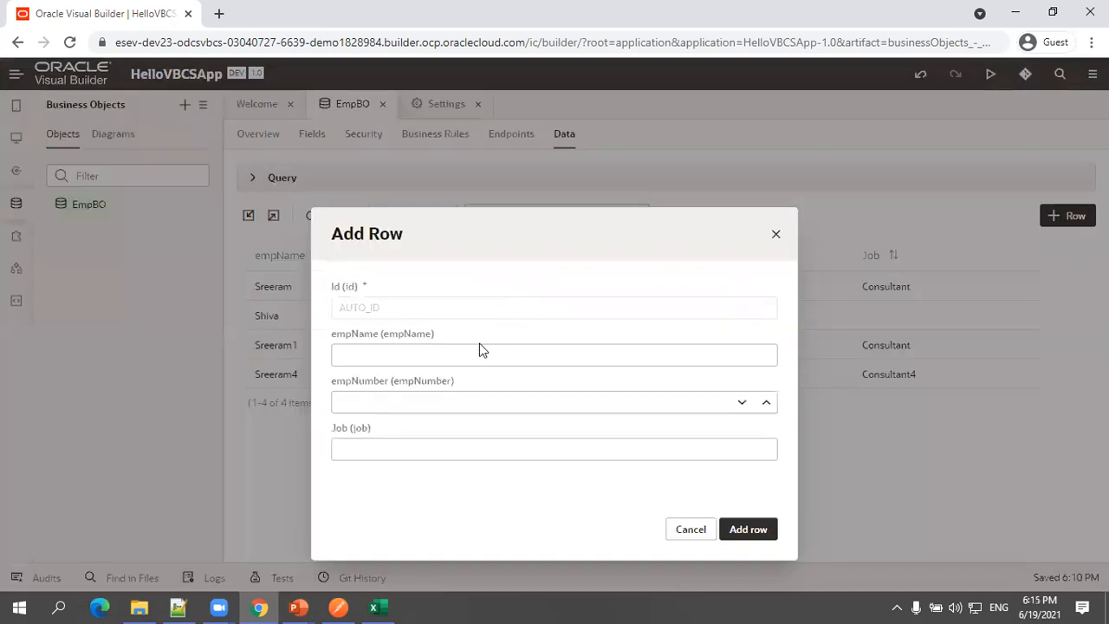
{"action": "type", "text": "reeram5"}
{"action": "key", "text": "Tab"}
{"action": "type", "text": "5"}
{"action": "key", "text": "Tab"}
{"action": "type", "text": "consultant5"}
{"action": "left_click", "coordinate": [759, 529]}
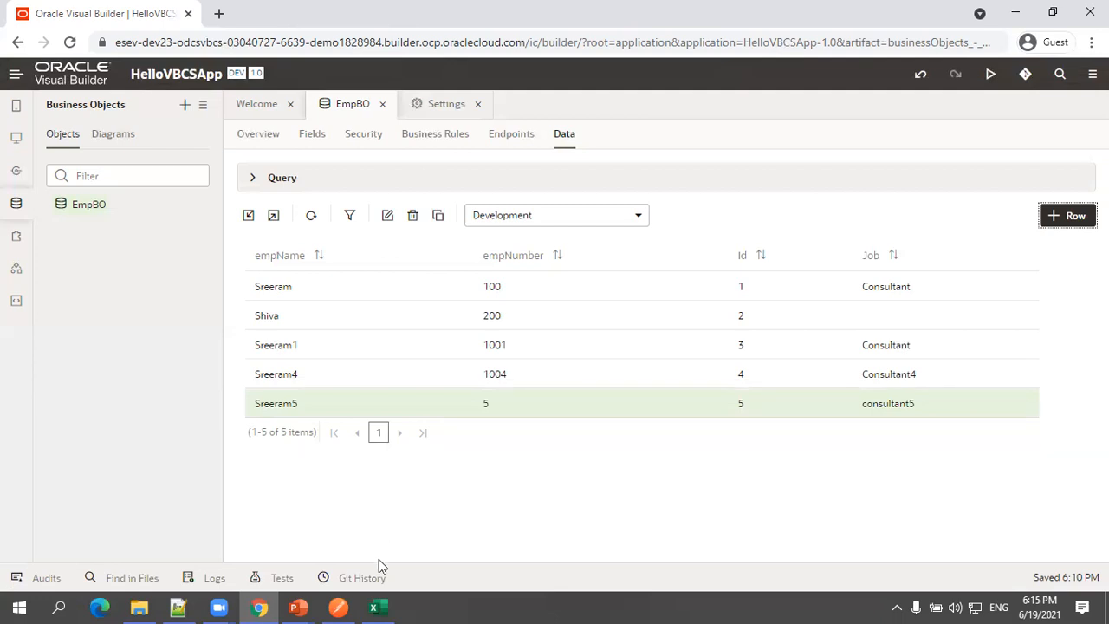
Review the Oracle Visual Builder add-in commands in Excel's VBCS_BO.xlsx workbook, and return to EmpBO in Visual Builder.
{"action": "left_click", "coordinate": [376, 606]}
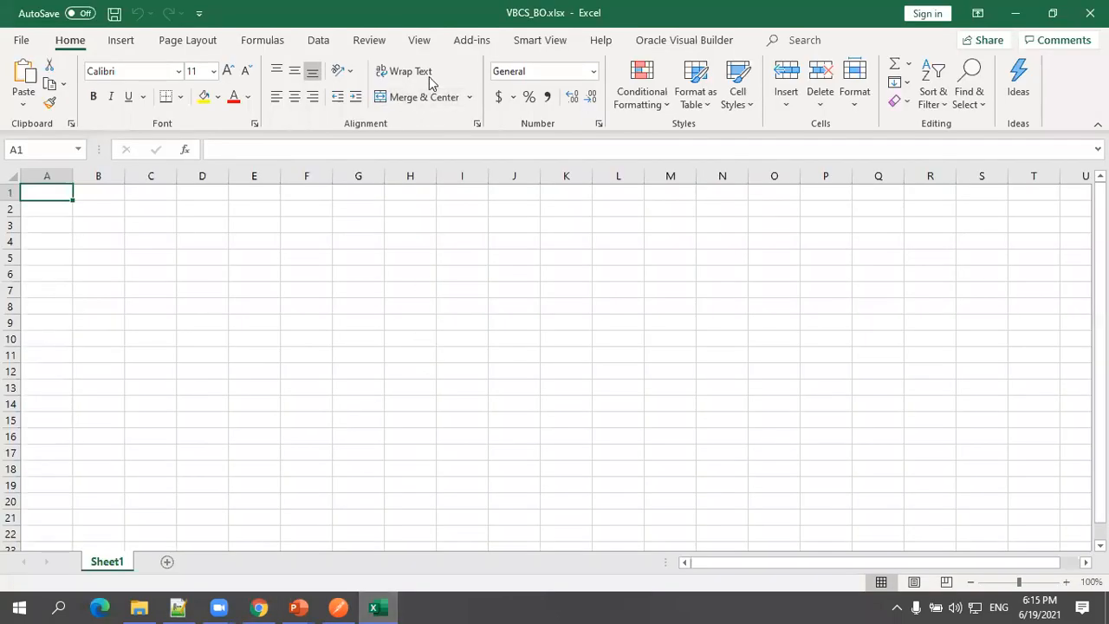
{"action": "left_click", "coordinate": [658, 42]}
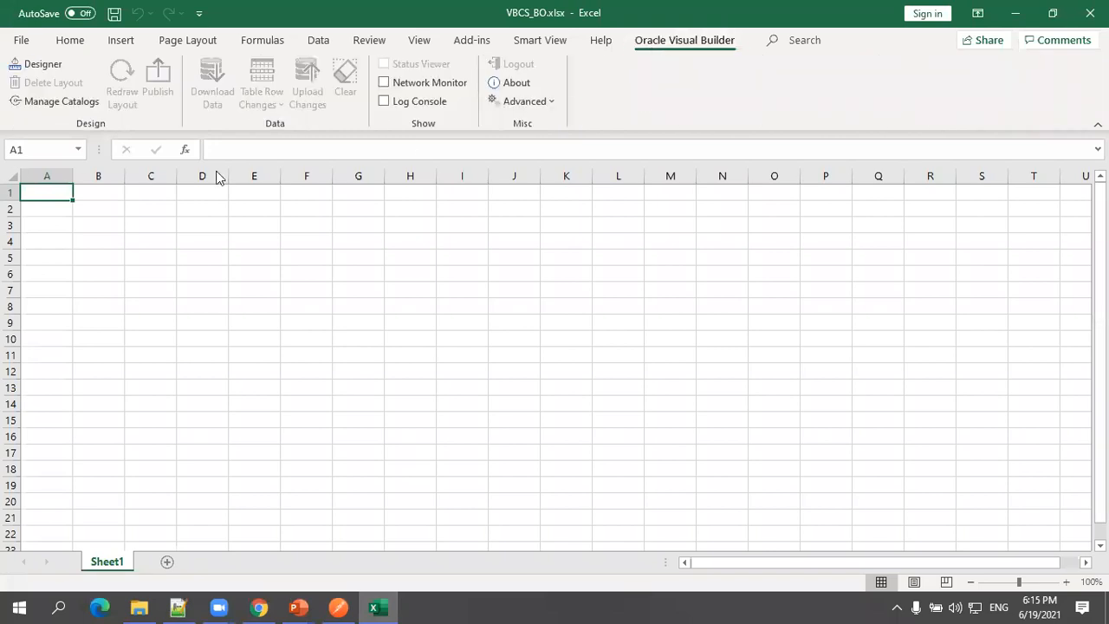
{"action": "left_click", "coordinate": [340, 252]}
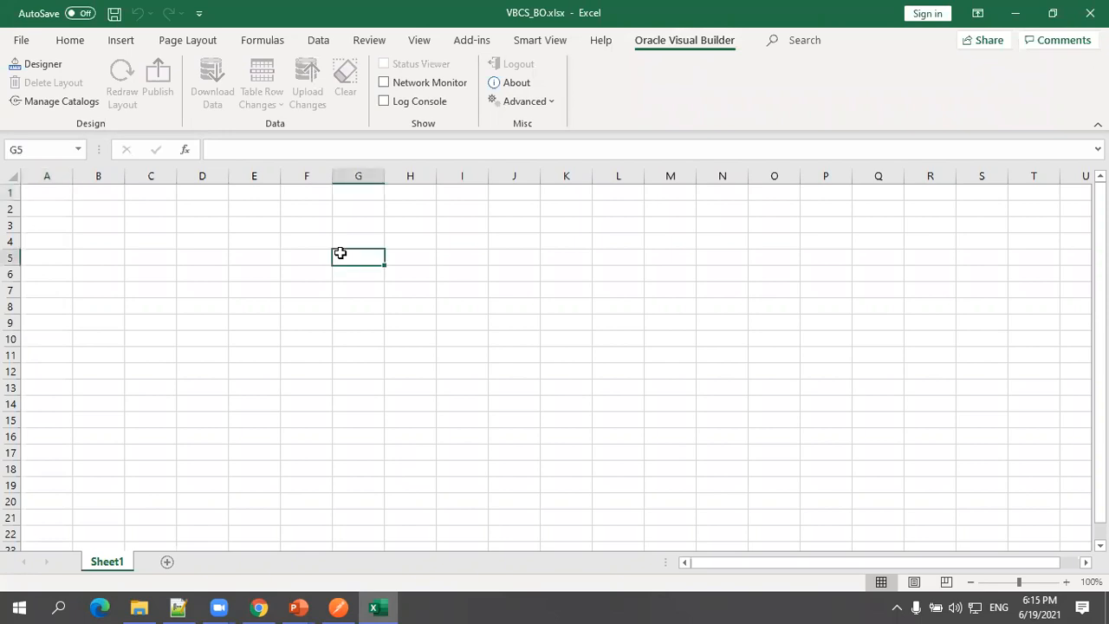
{"action": "left_click", "coordinate": [258, 606]}
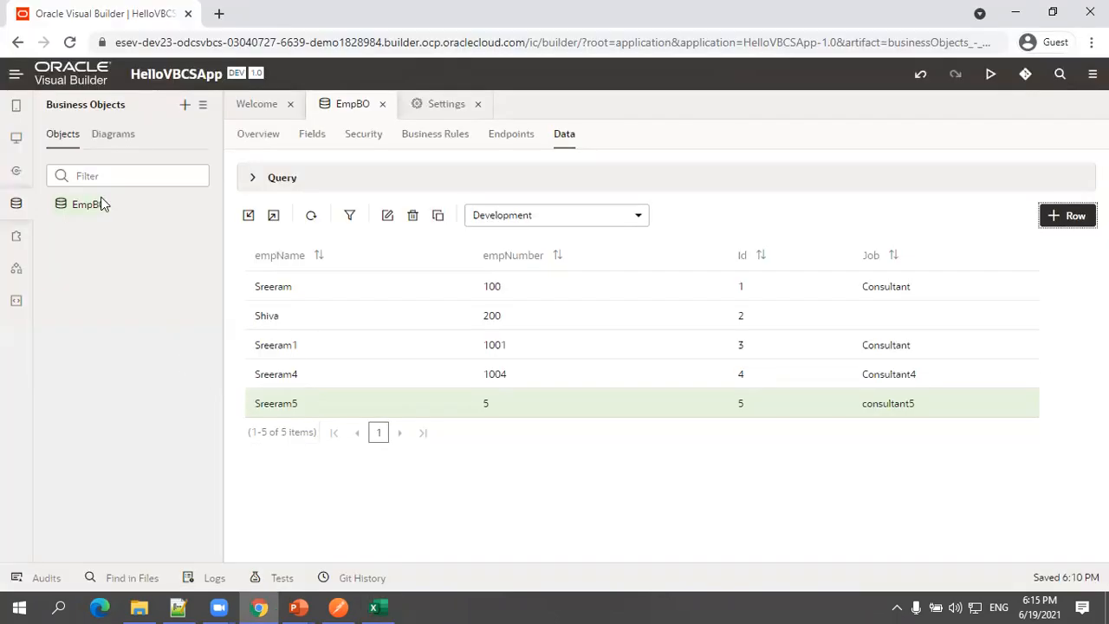